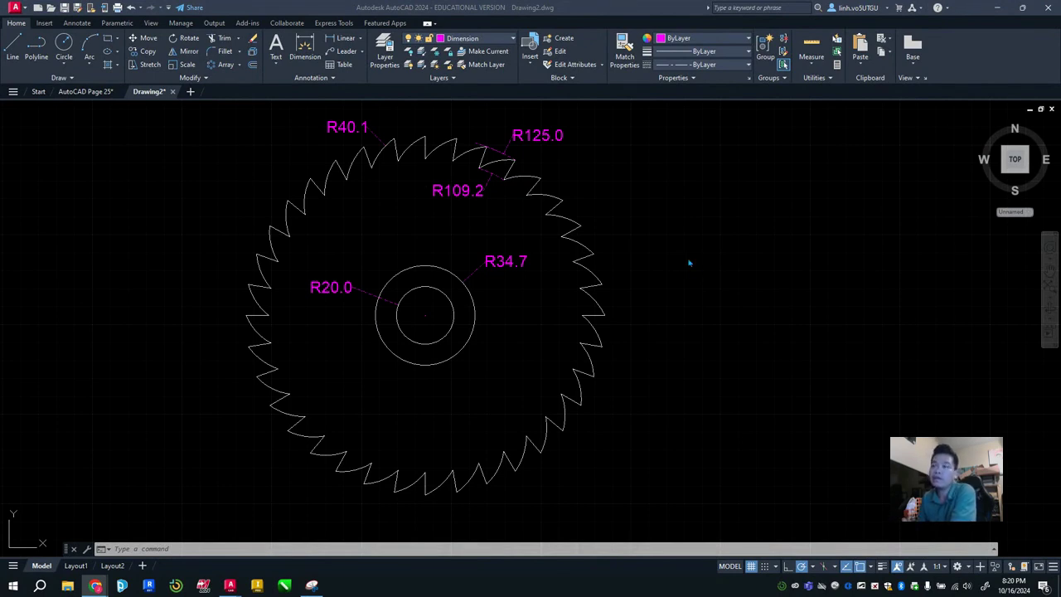
- Pan the view and inspect the reference blade's R40.1 radius dimension
click(545, 290)
middle_drag(710, 288, 652, 289)
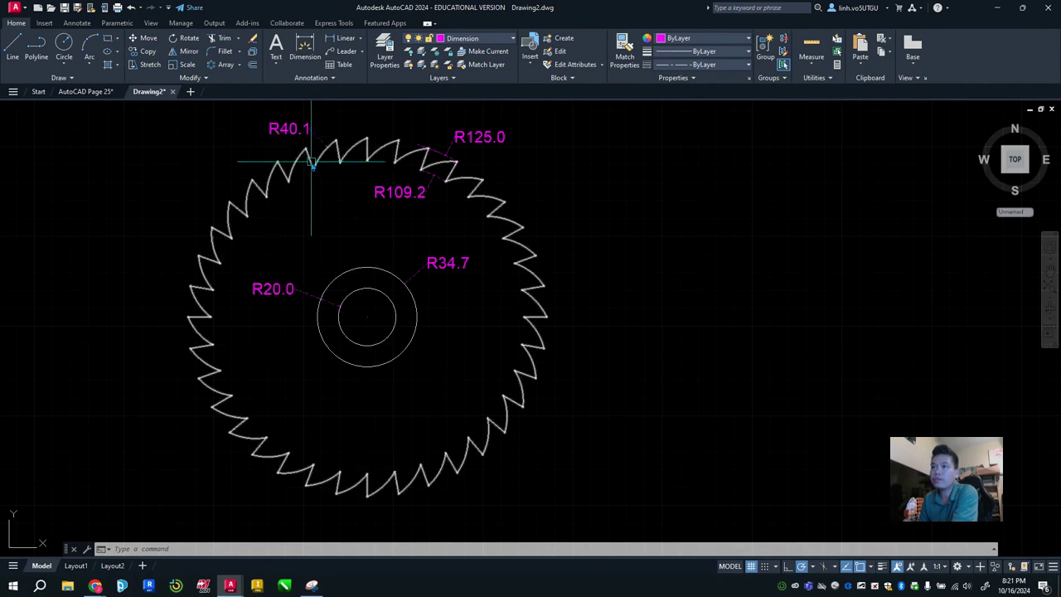
click(299, 129)
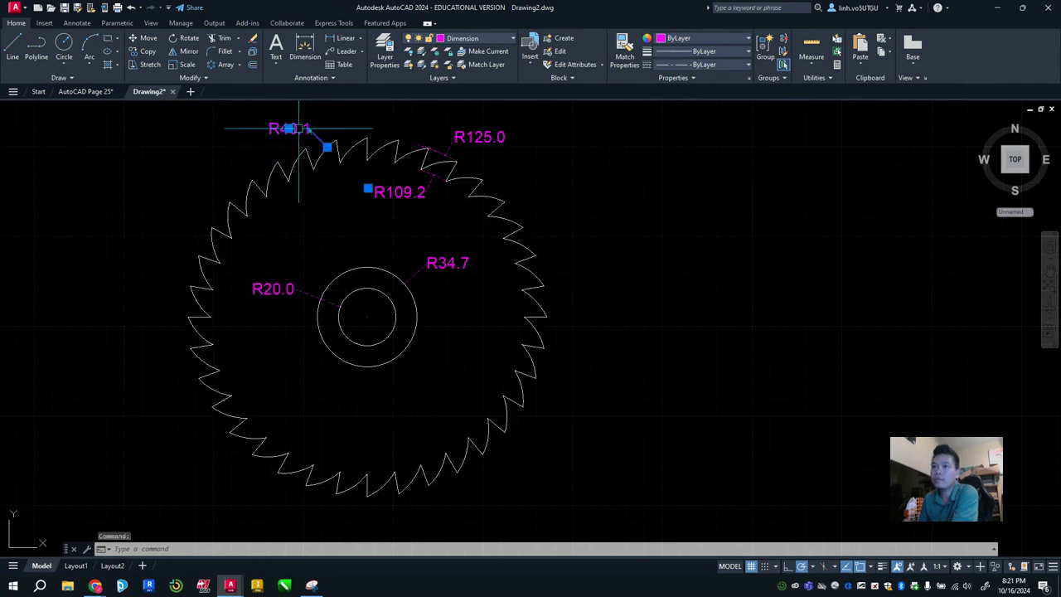
key(Escape)
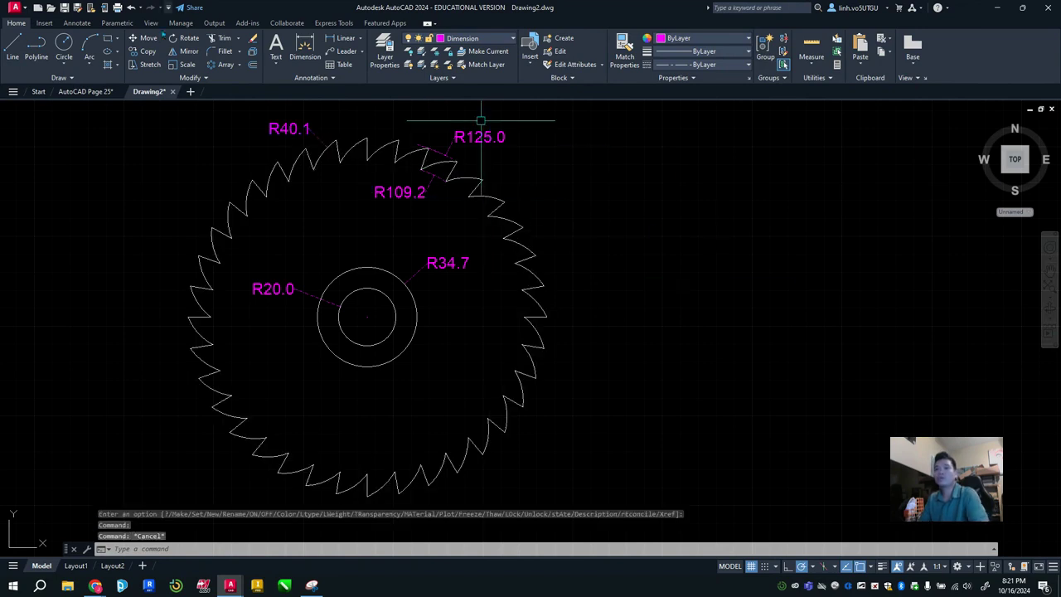
- Turn on the Centerlines layer, pan to leave room on the right, and make Centerlines current
click(488, 42)
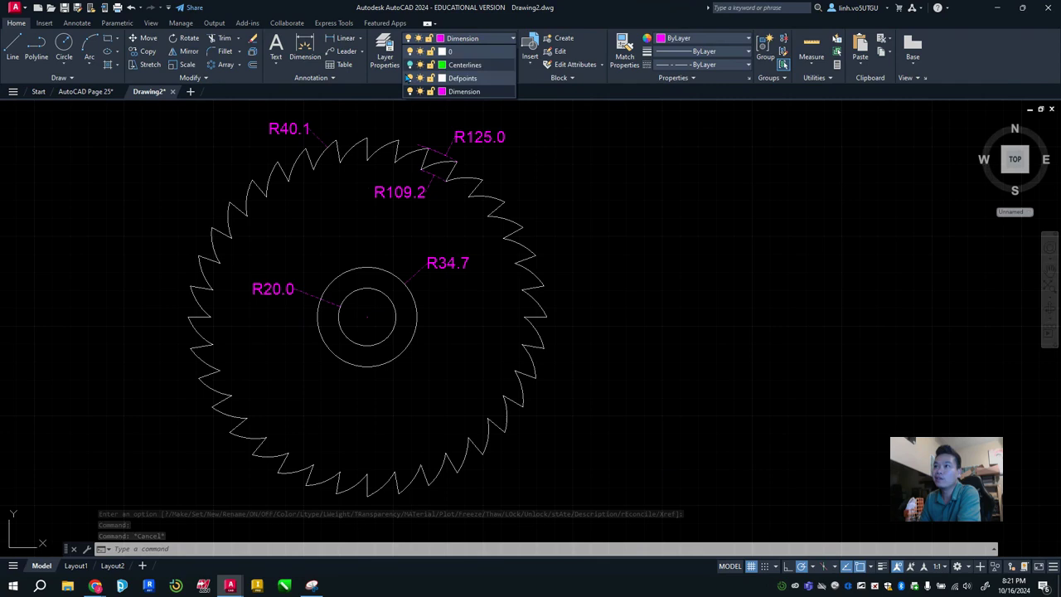
click(409, 65)
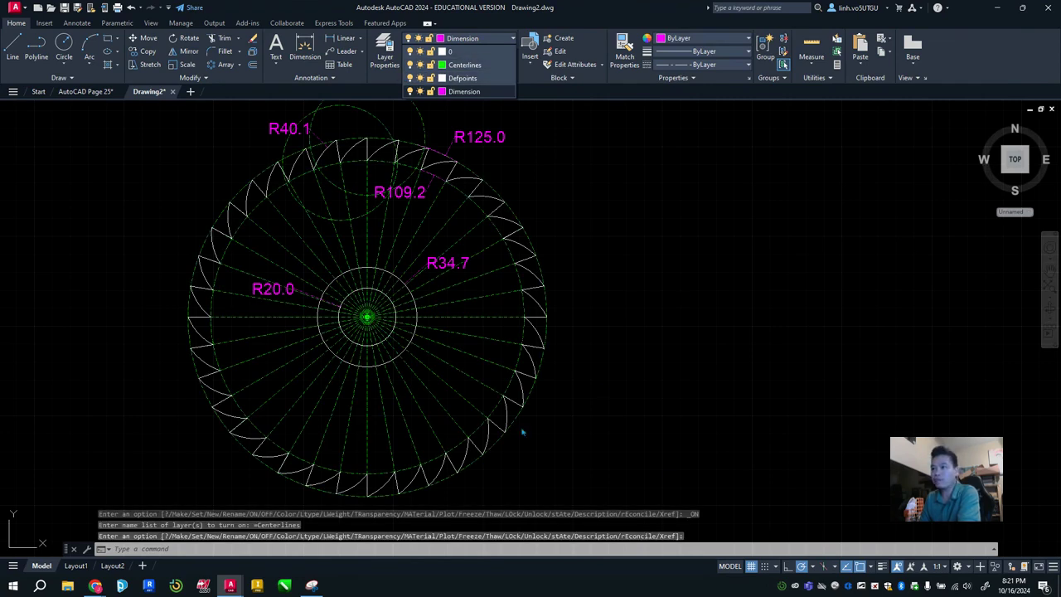
middle_drag(621, 301, 491, 296)
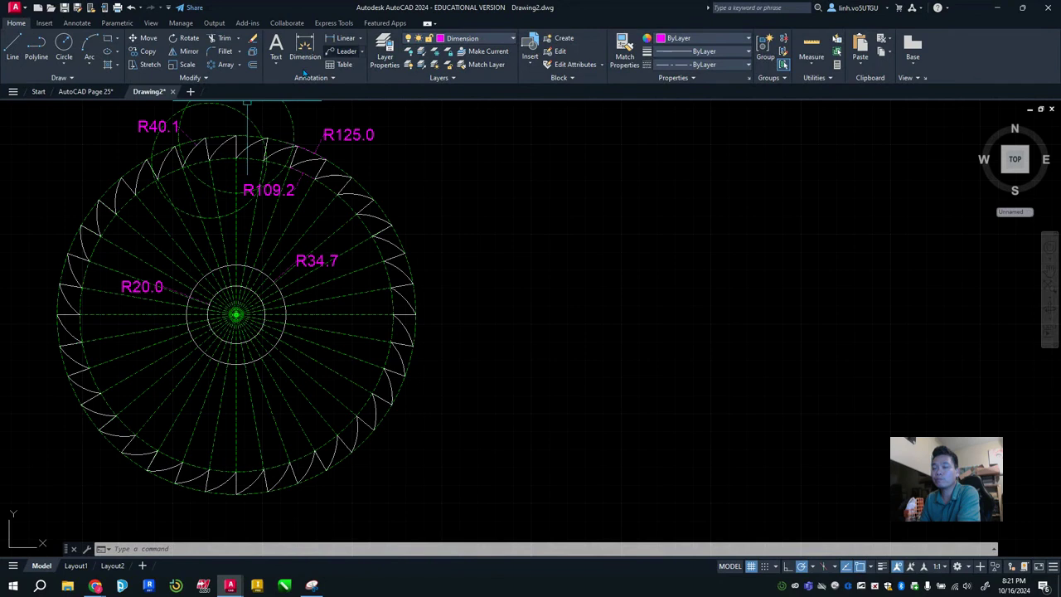
click(478, 39)
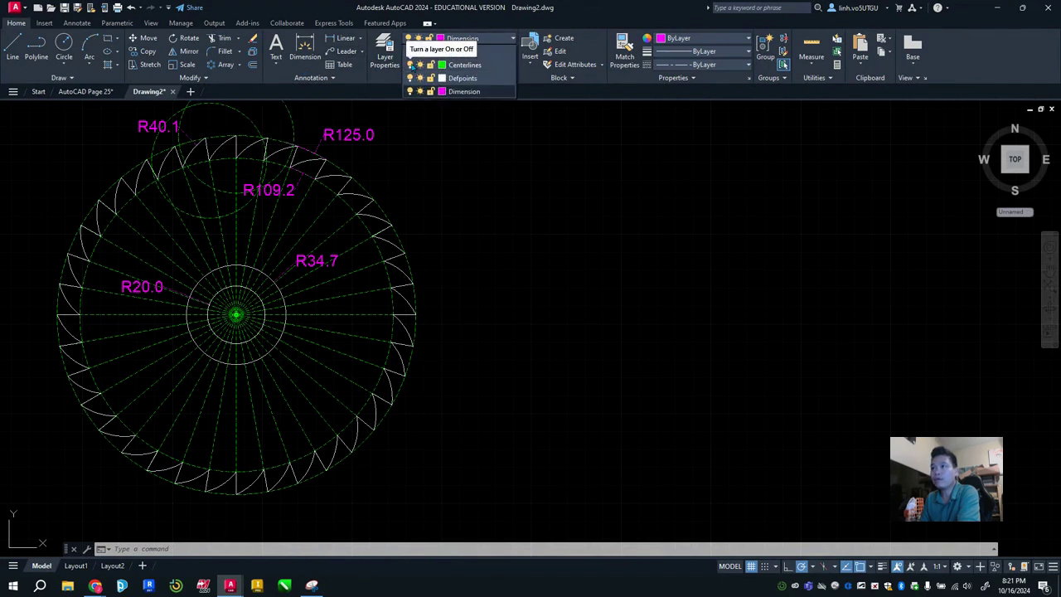
click(409, 65)
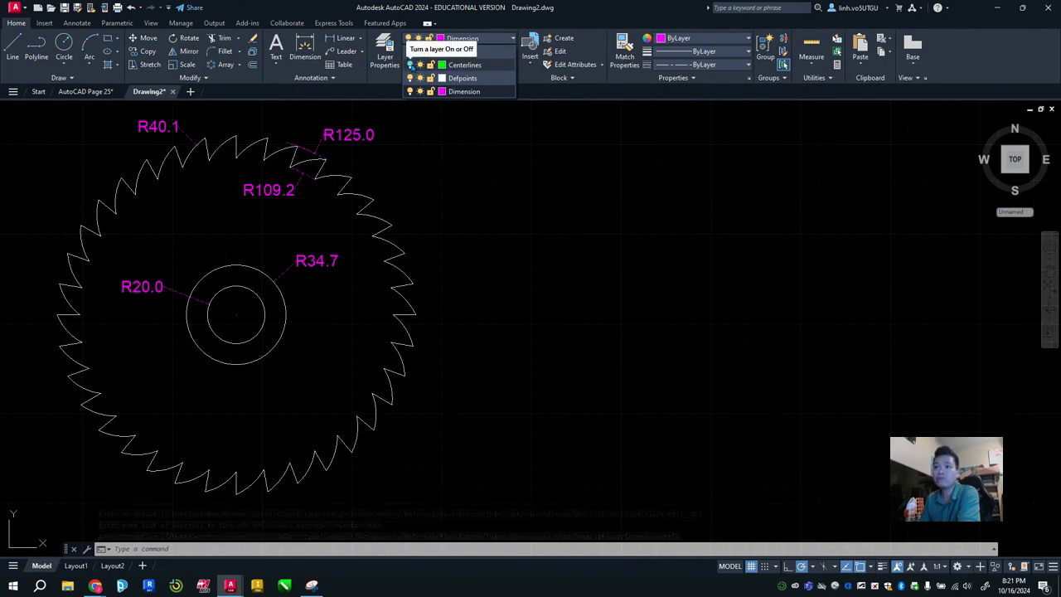
click(409, 64)
key(Escape)
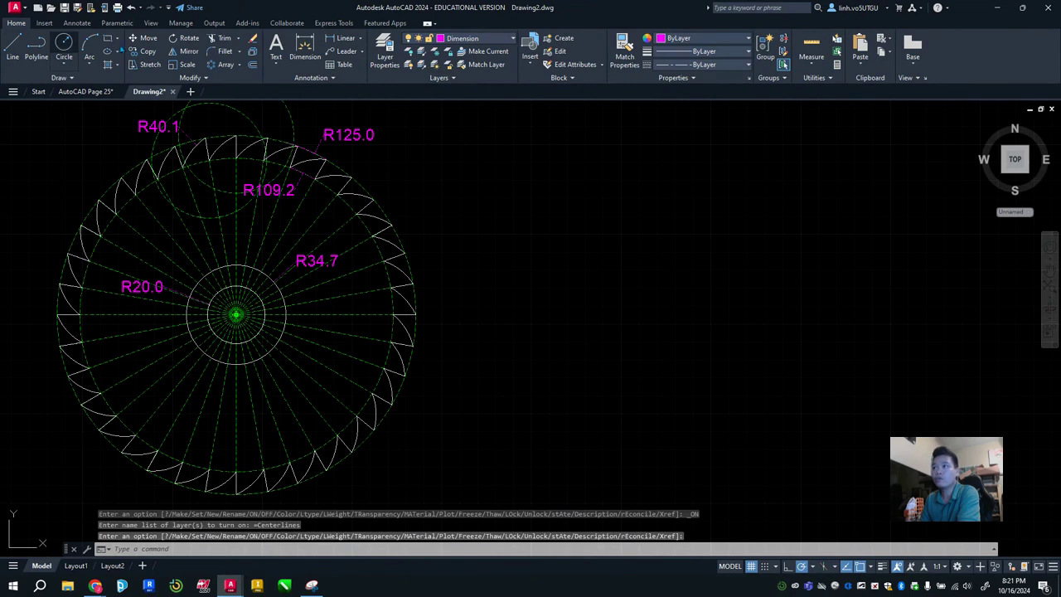
click(491, 39)
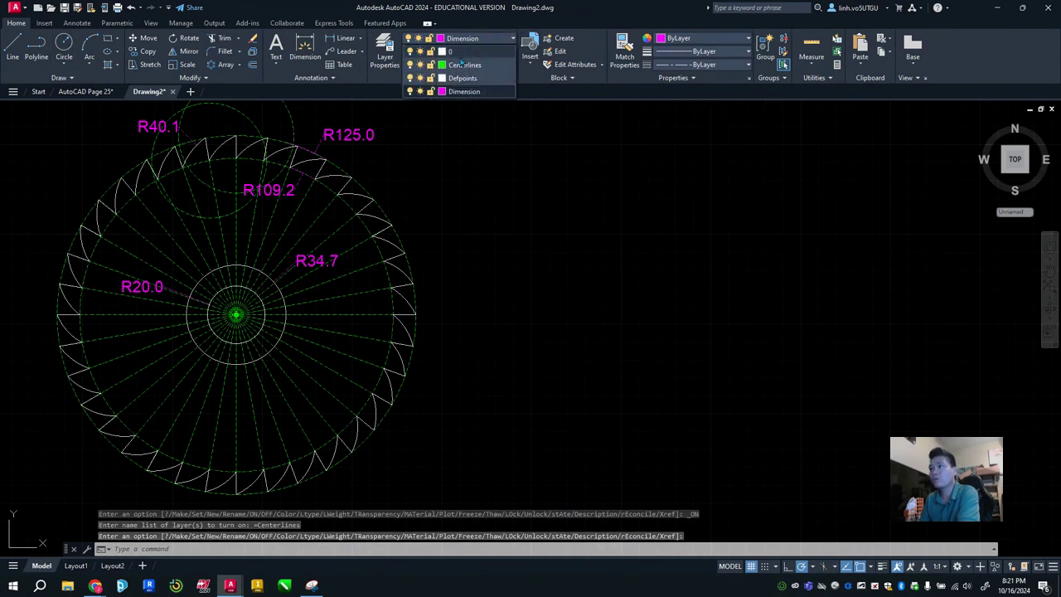
click(456, 64)
- Draw a radius 125 centerline circle in the empty space right of the reference
click(64, 43)
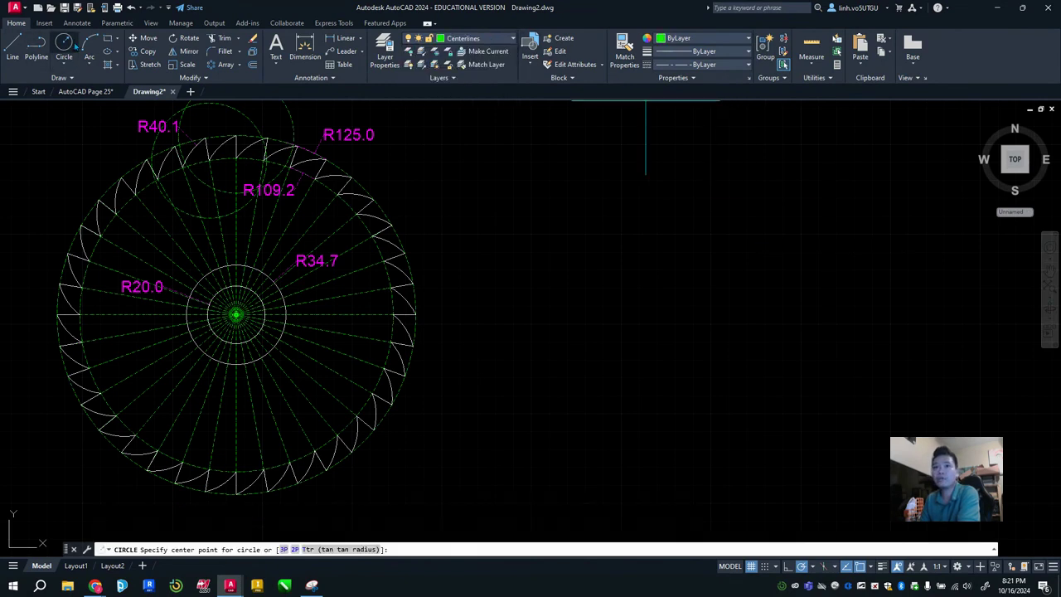
click(697, 321)
key(Escape)
key(Escape)
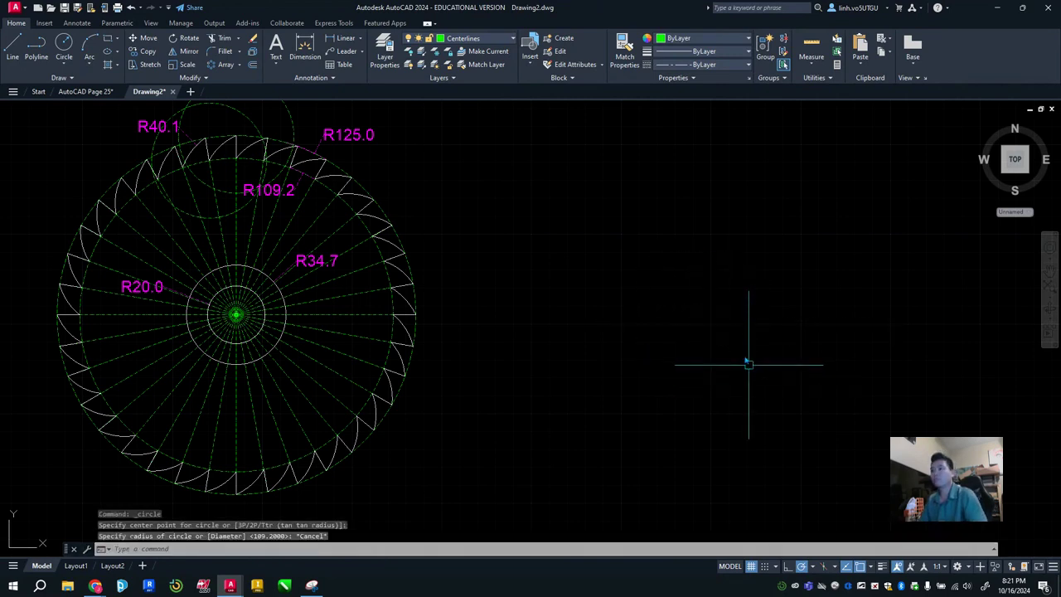
key(space)
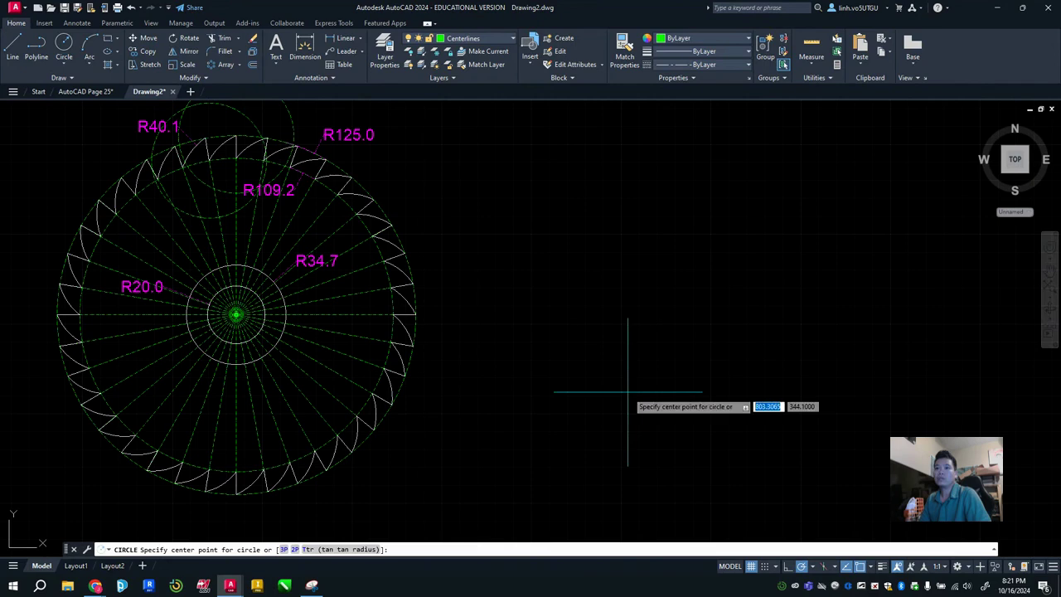
key(Escape)
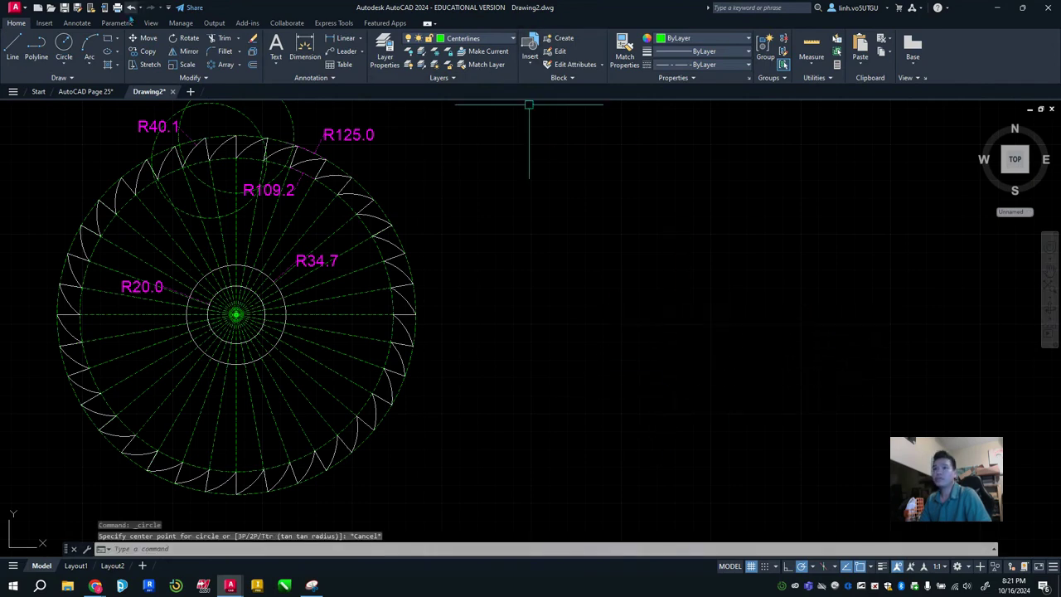
key(space)
click(667, 307)
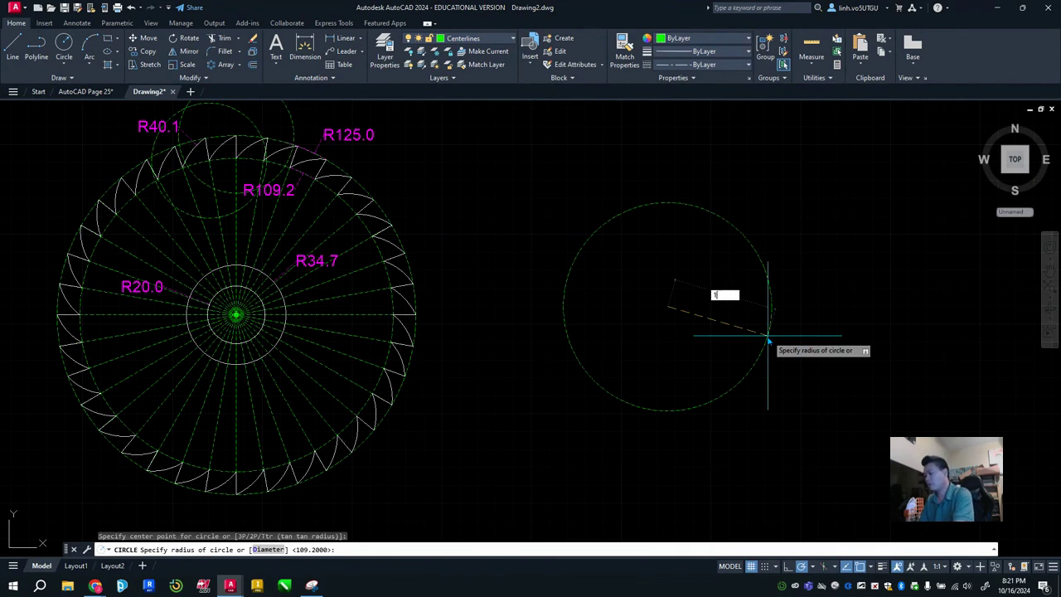
text(125)
key(Return)
- Add concentric circles of radius 109.2 and 20 at the same centre
key(space)
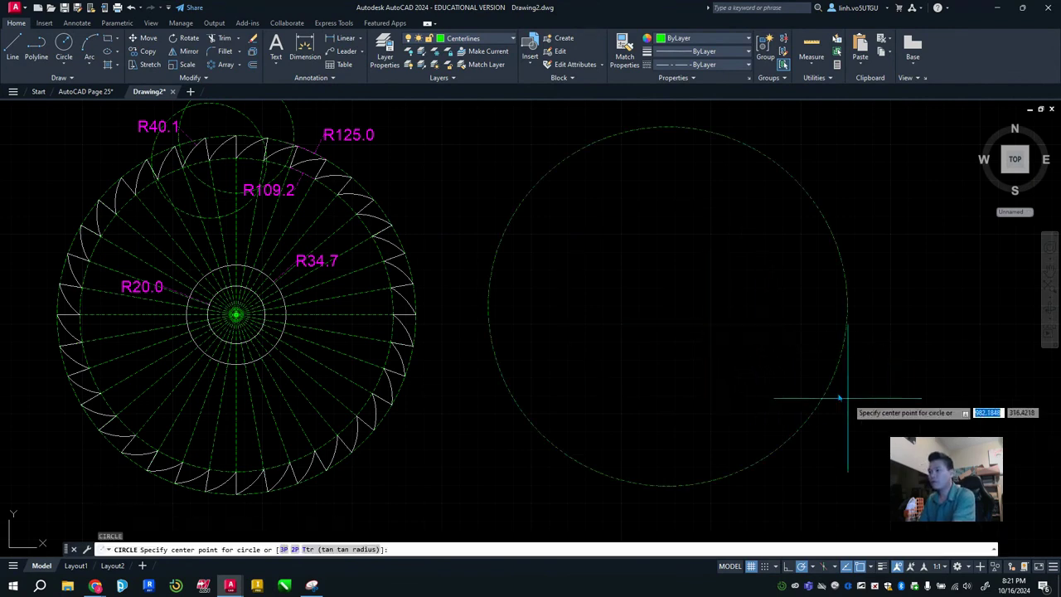
click(668, 306)
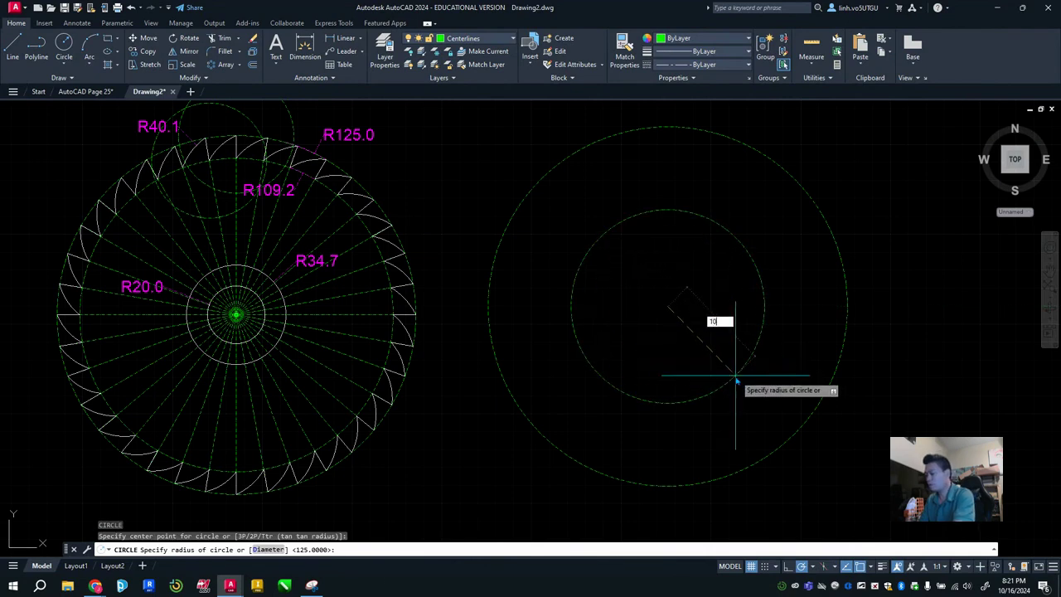
text(109.2)
key(Return)
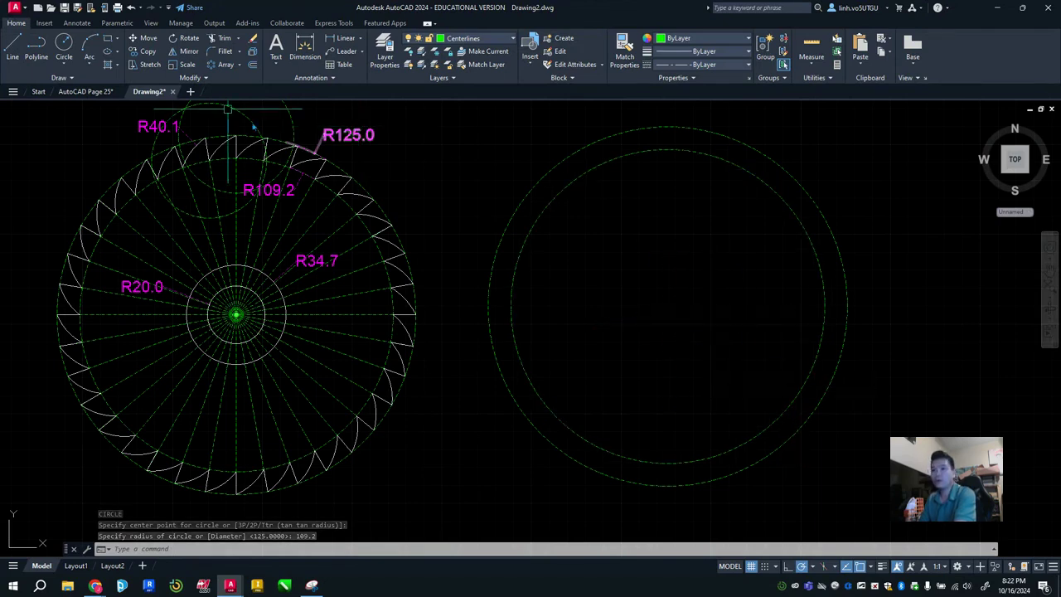
key(space)
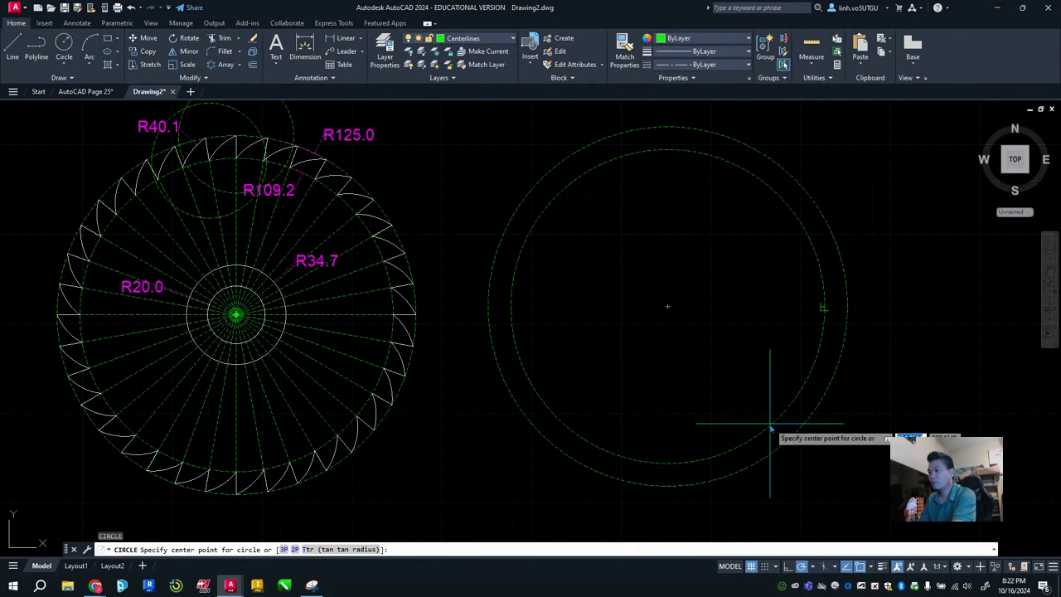
click(668, 306)
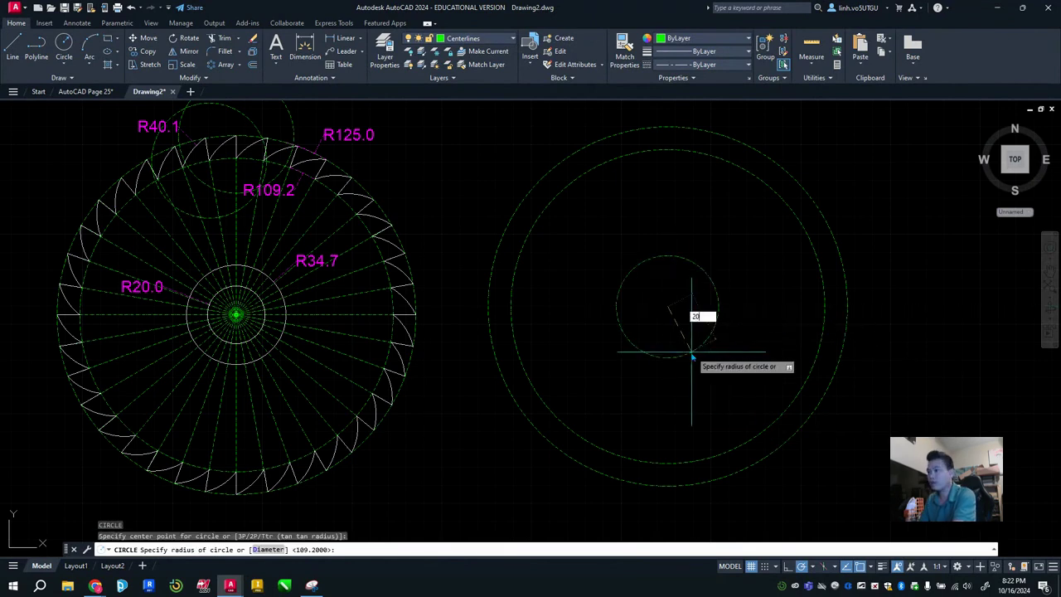
key(Return)
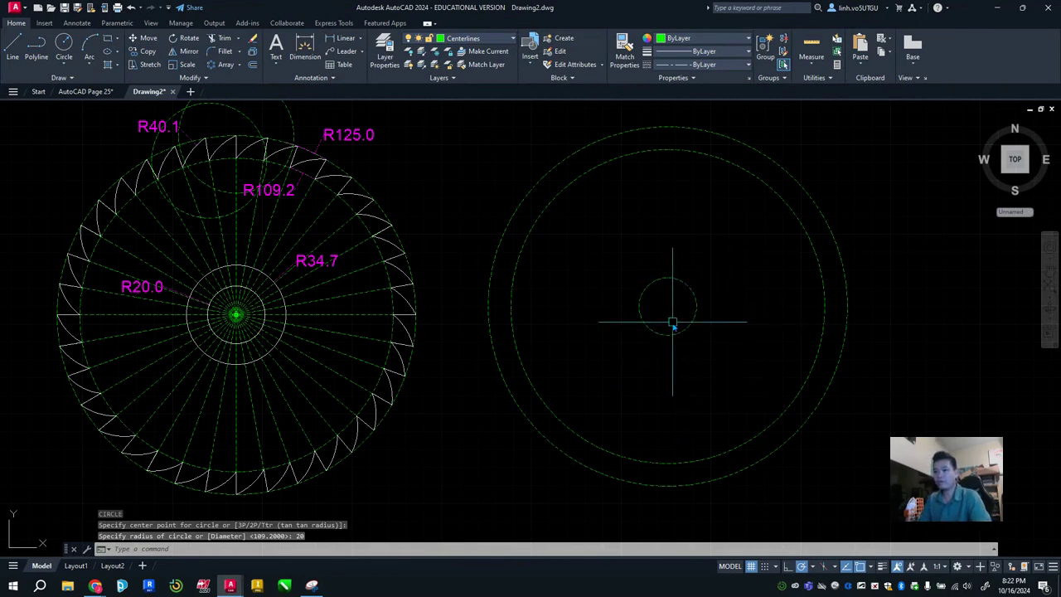
key(Escape)
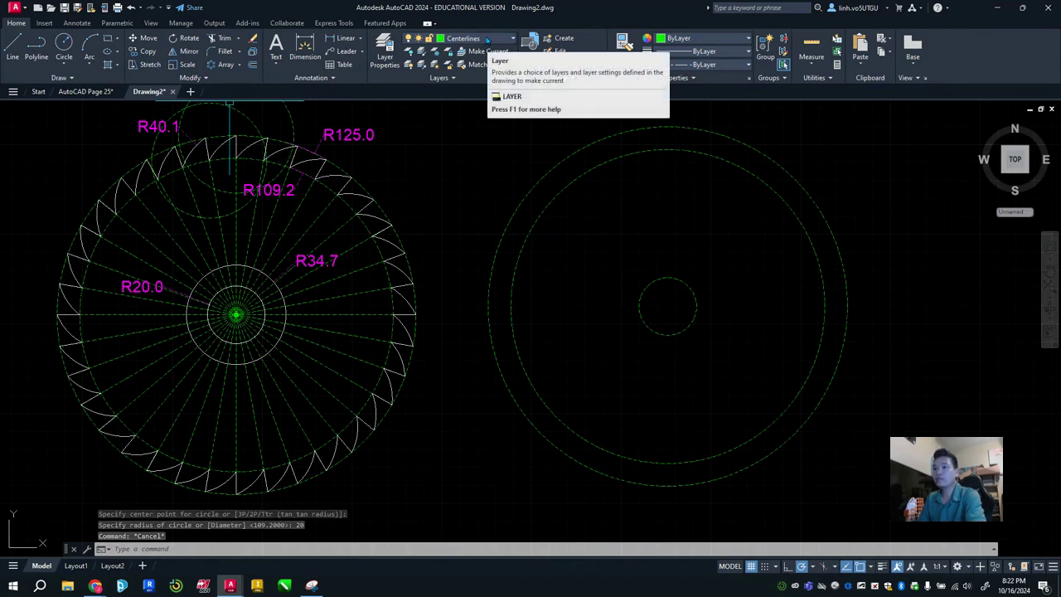
- Draw a line from the shared centre to the top quadrant of the R125 circle
click(20, 57)
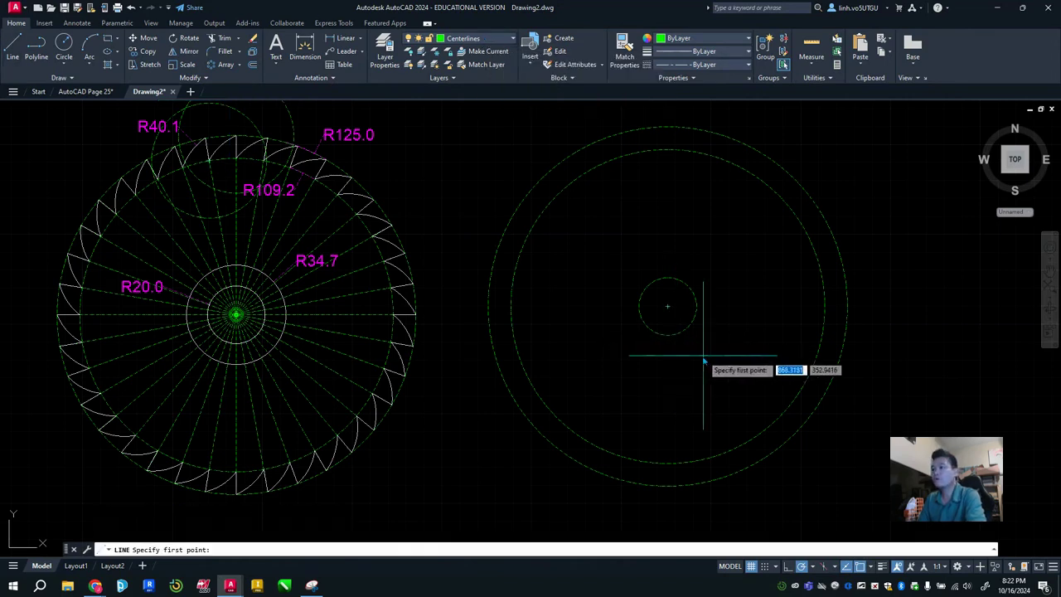
click(668, 309)
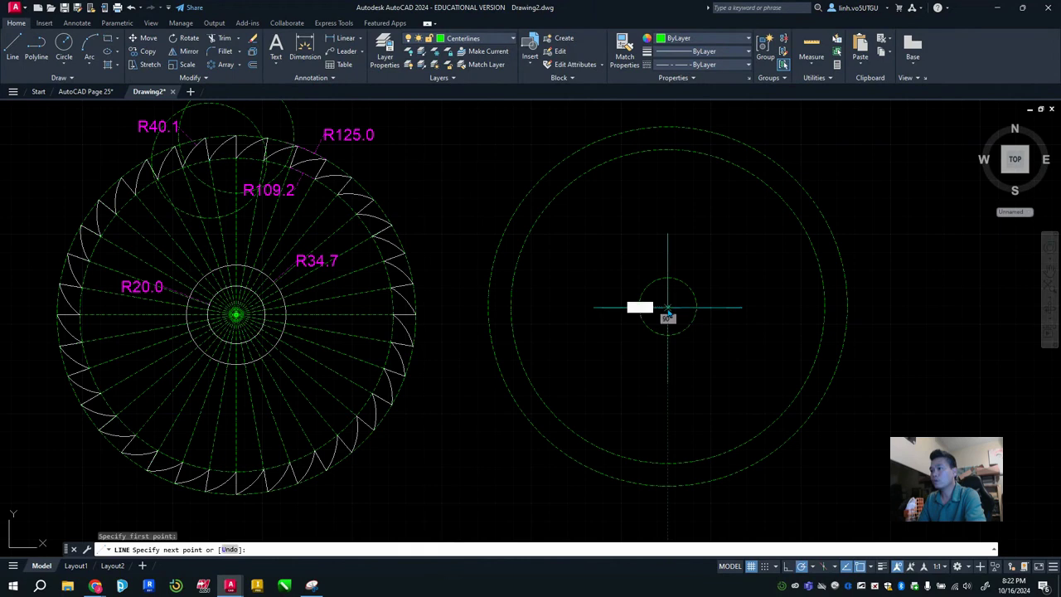
click(668, 129)
key(Escape)
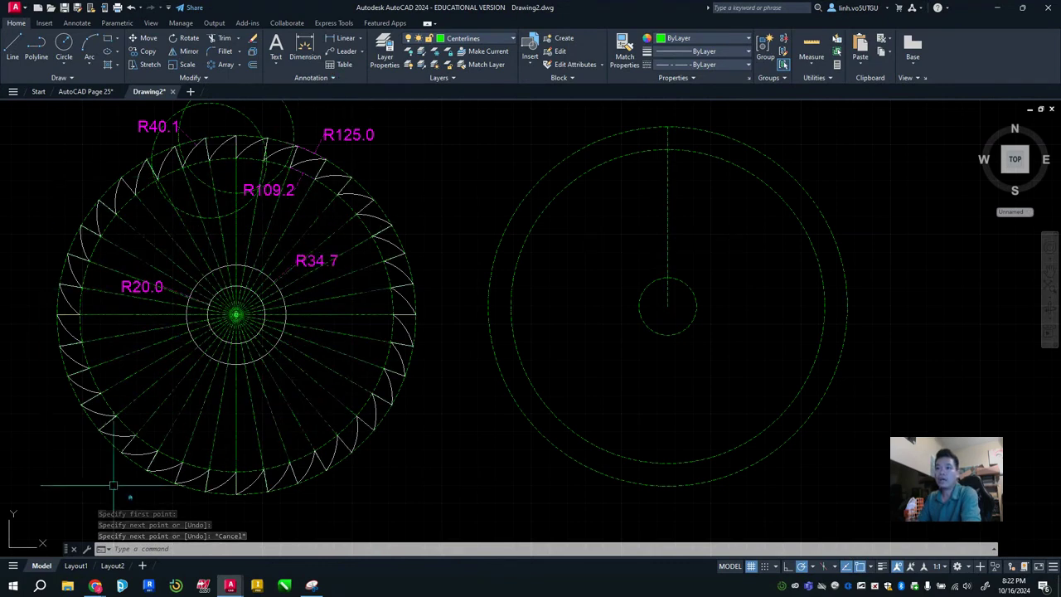
- Polar-array the vertical centerline about the circles' centre into 36 items
click(225, 65)
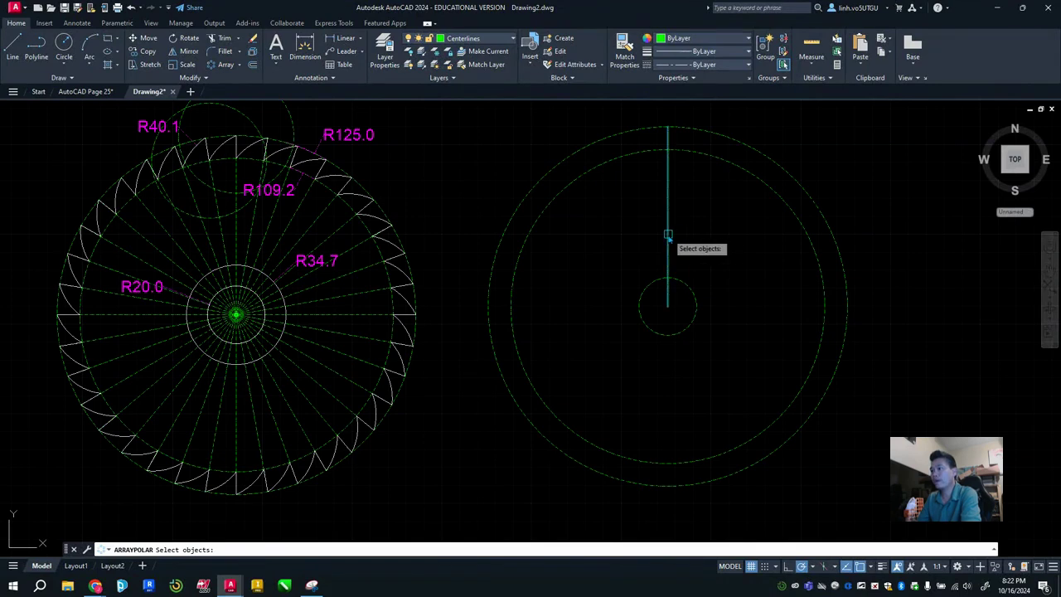
click(668, 235)
key(Return)
click(668, 306)
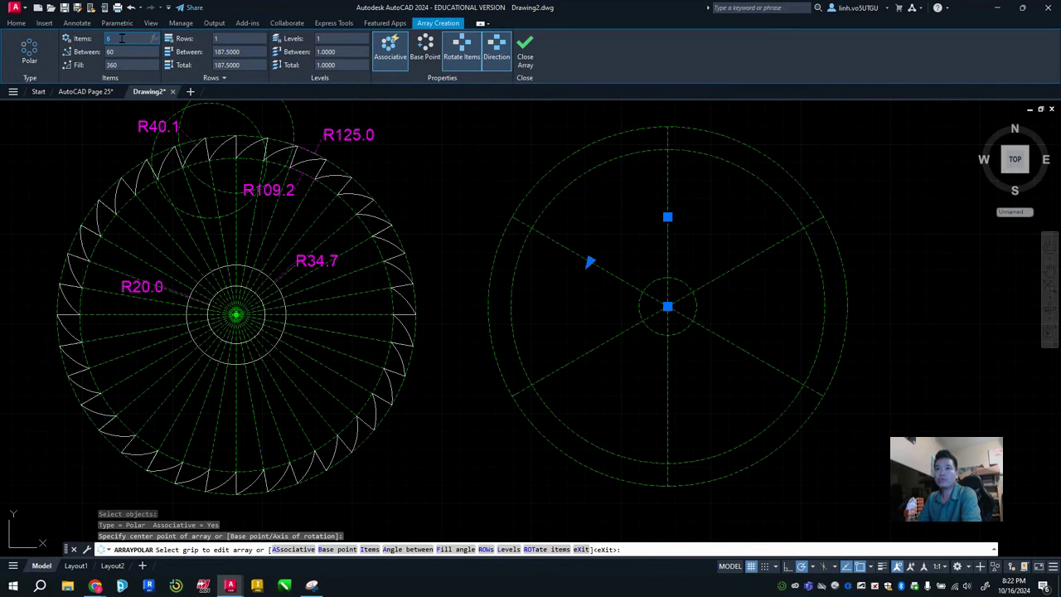
click(121, 38)
text(36)
key(Return)
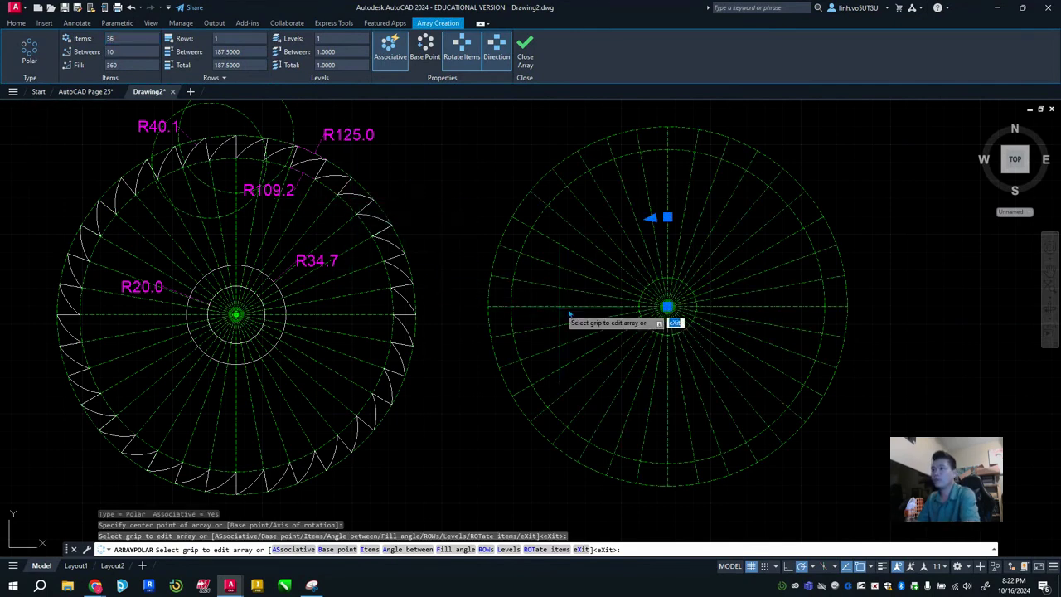
click(525, 50)
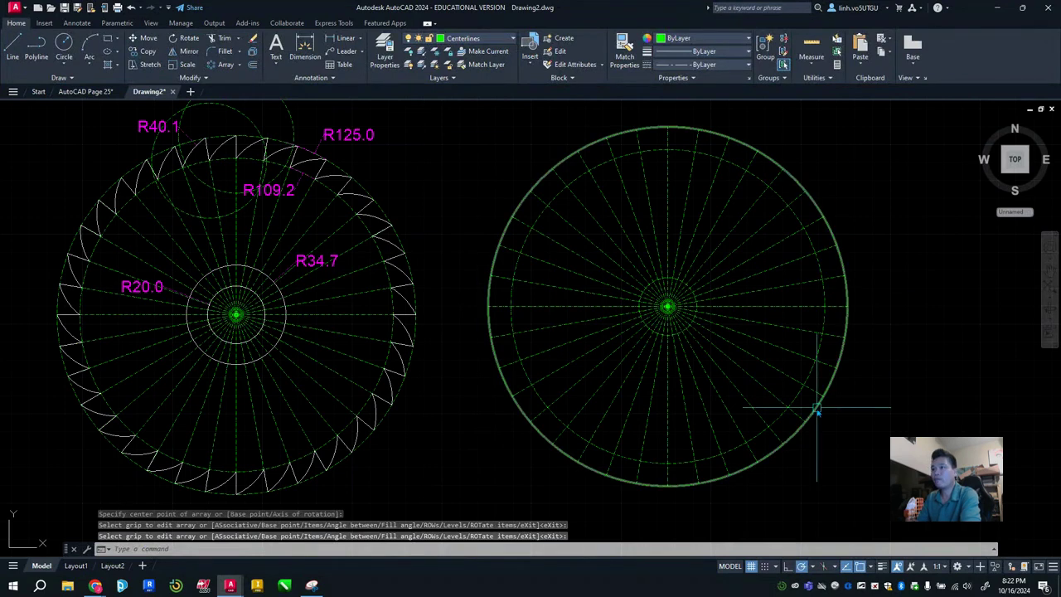
- Frame both blades and draw an R40.1 circle near the top of the right wheel
scroll(660, 120, up, 4)
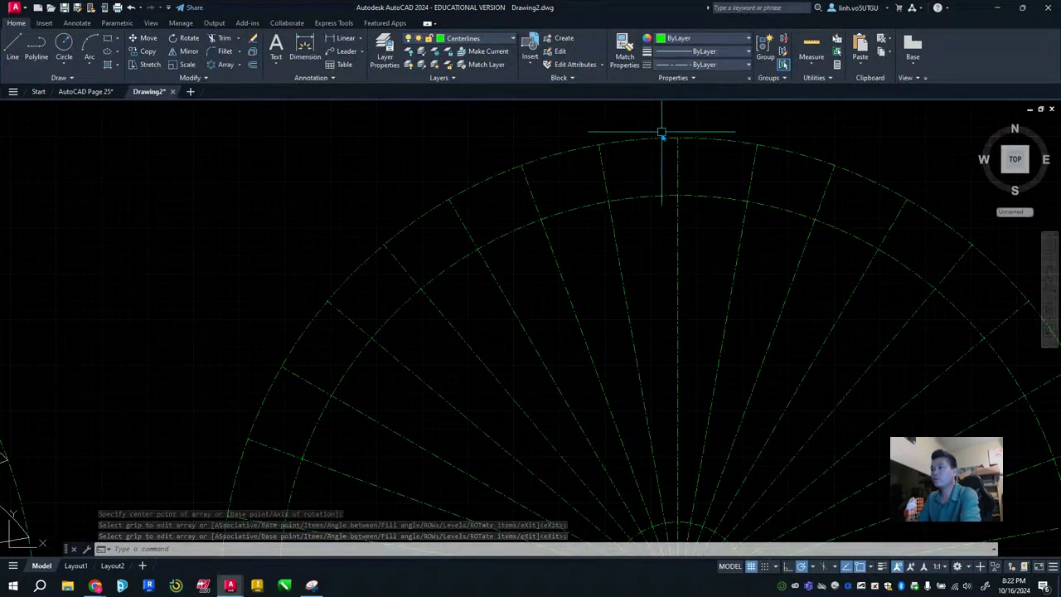
scroll(498, 191, up, 3)
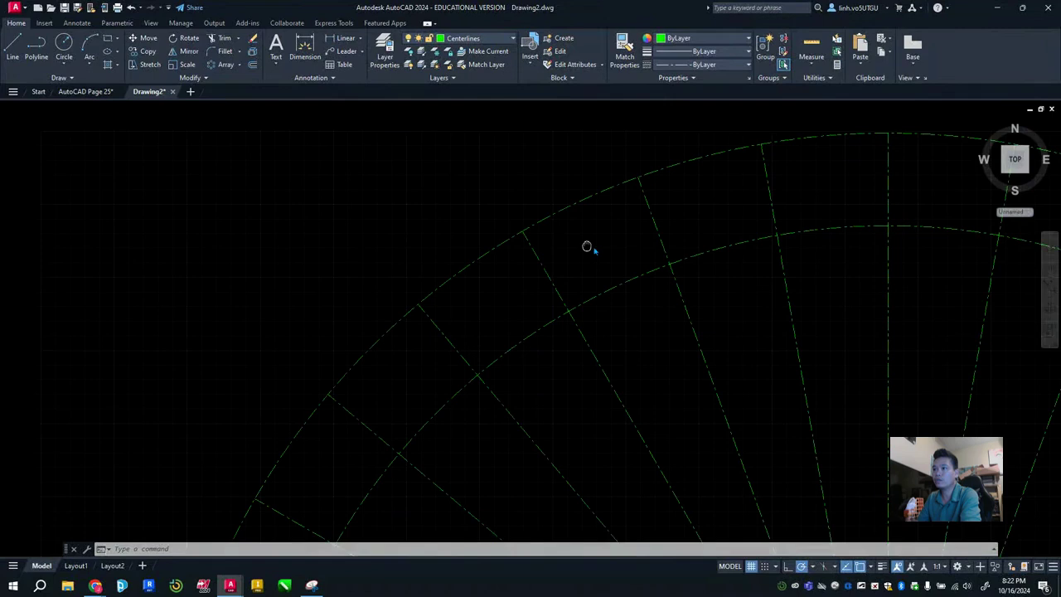
scroll(596, 234, down, 7)
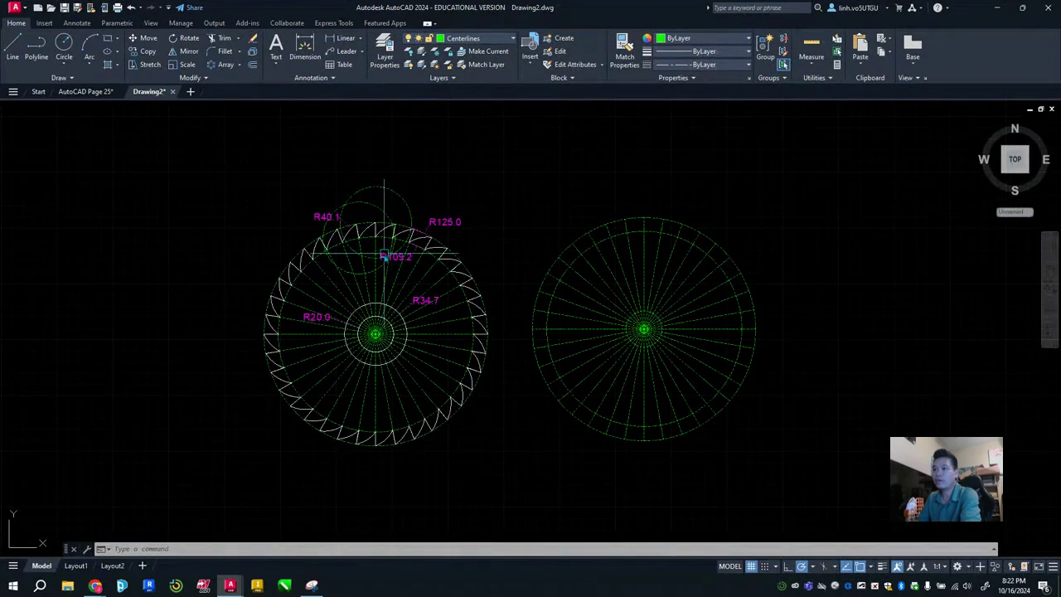
scroll(737, 396, up, 6)
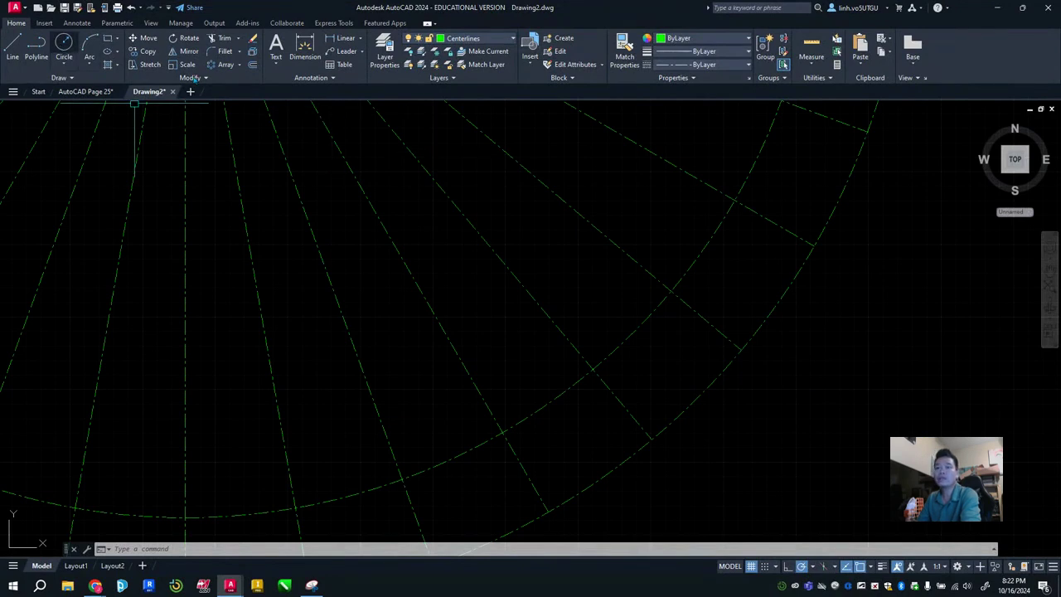
scroll(589, 206, down, 6)
middle_drag(561, 194, 591, 299)
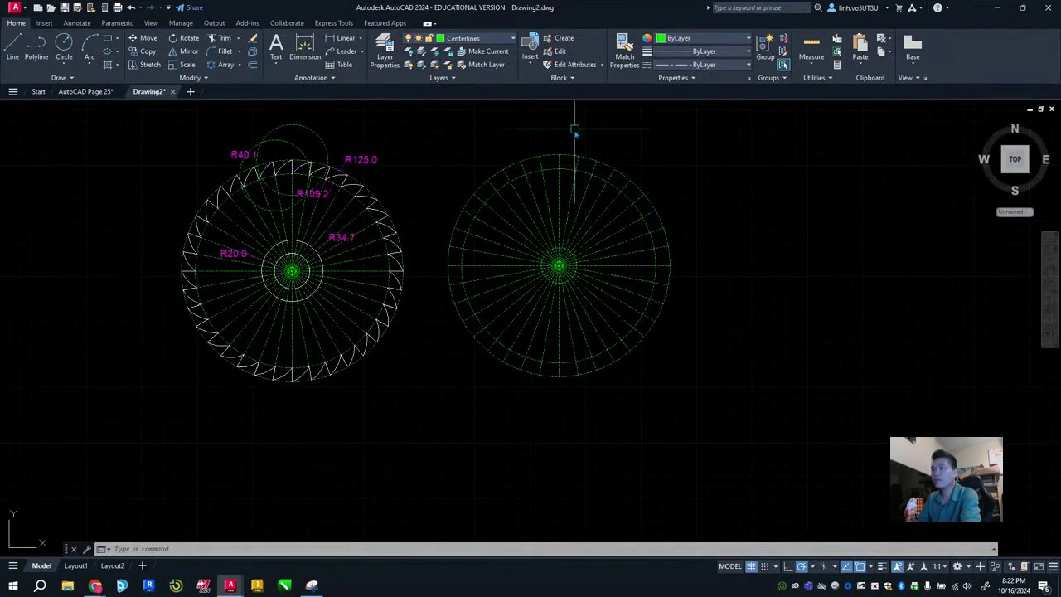
scroll(574, 130, up, 3)
scroll(525, 175, down, 1)
middle_drag(525, 175, 741, 166)
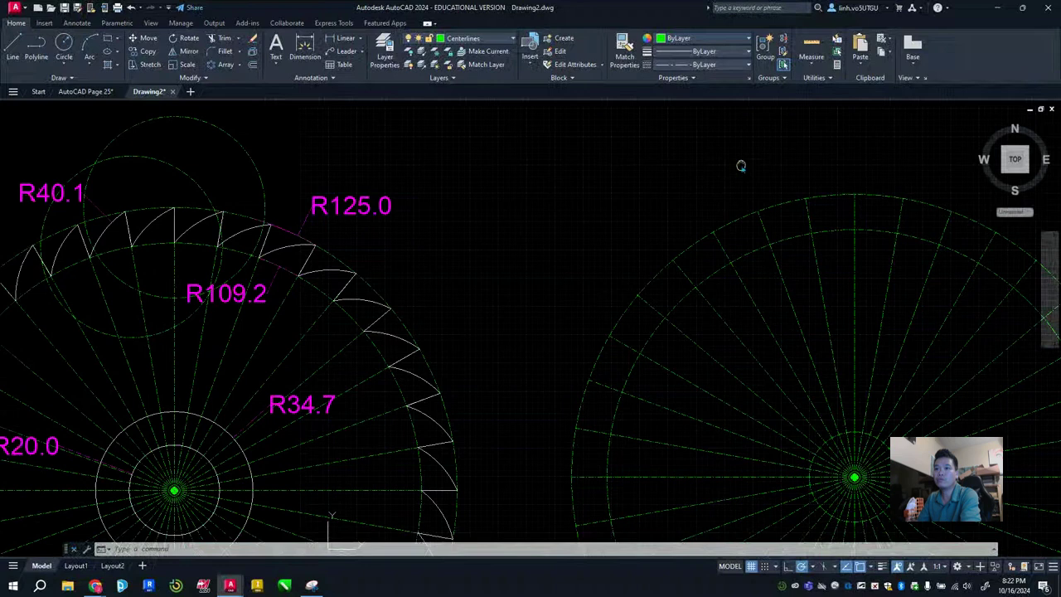
key(c)
key(Return)
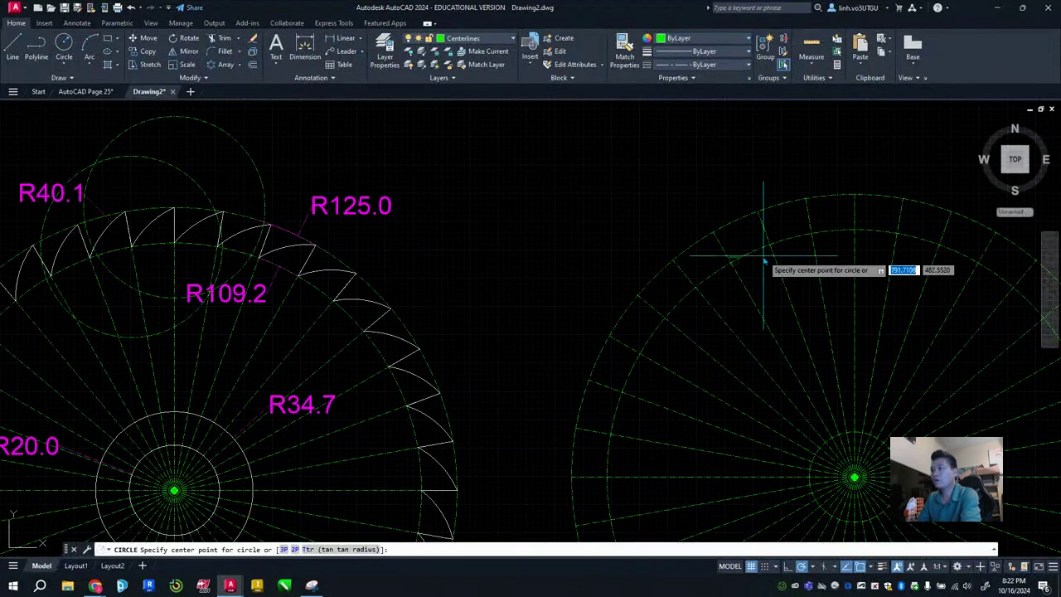
click(713, 233)
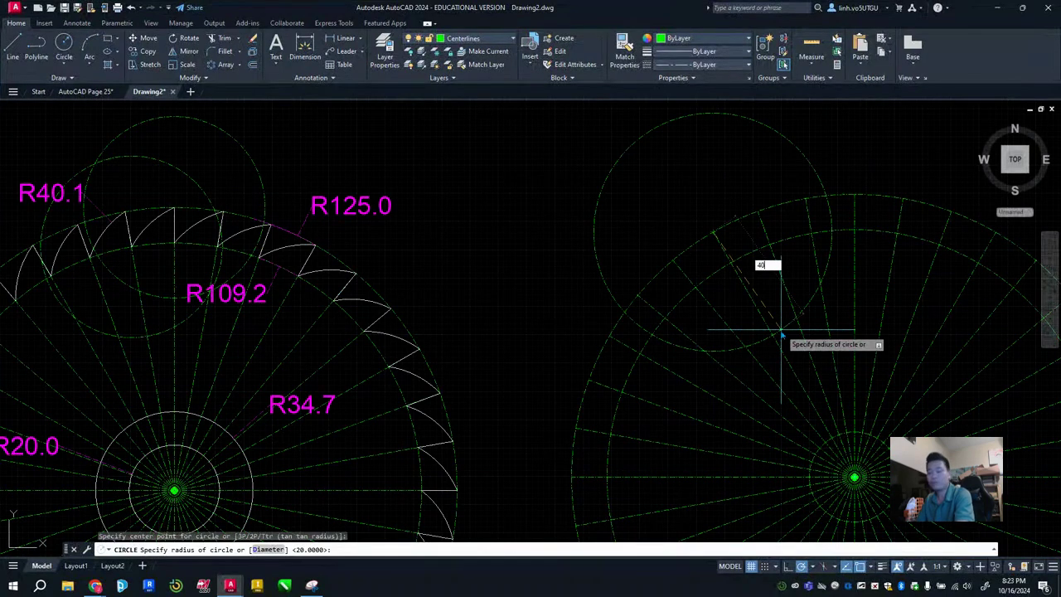
text(40.1)
key(Return)
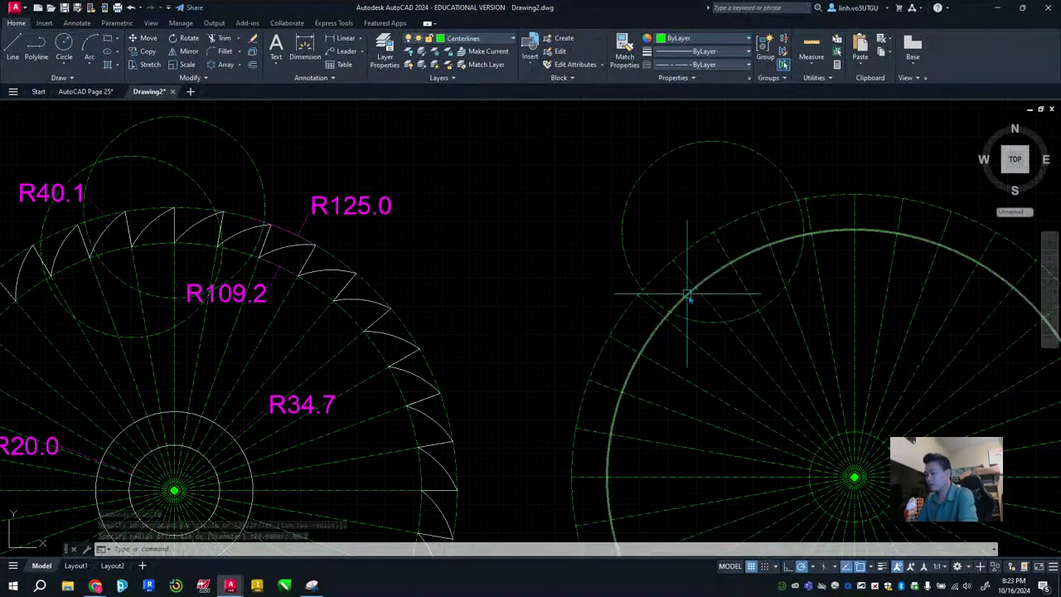
- Draw a second R40.1 circle centred on a construction intersection
key(space)
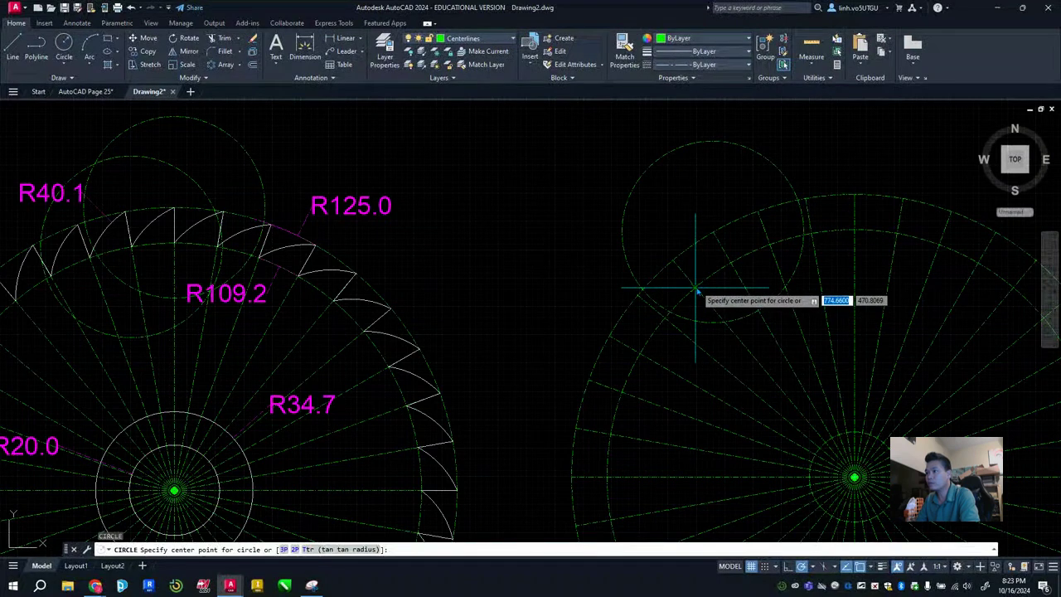
click(697, 290)
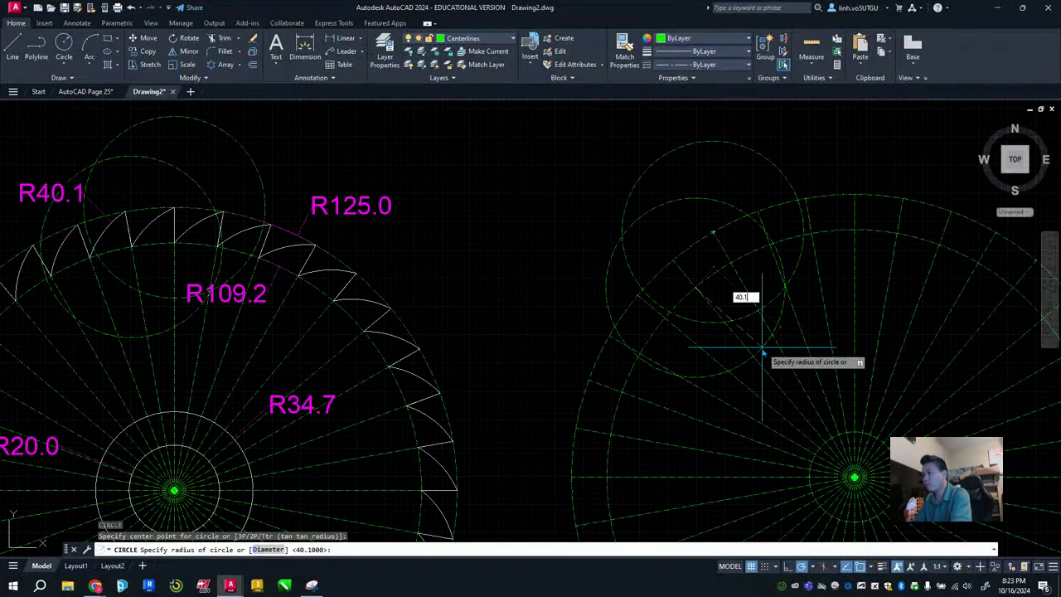
key(Return)
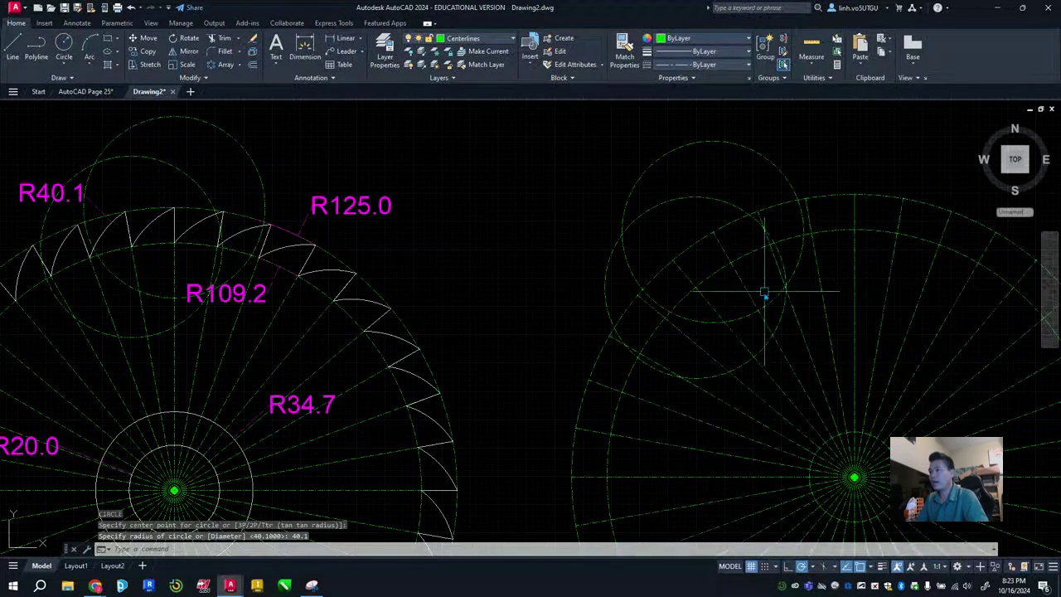
- Switch to layer 0 and draw an R40.1 circle centred on a construction intersection
scroll(786, 284, up, 4)
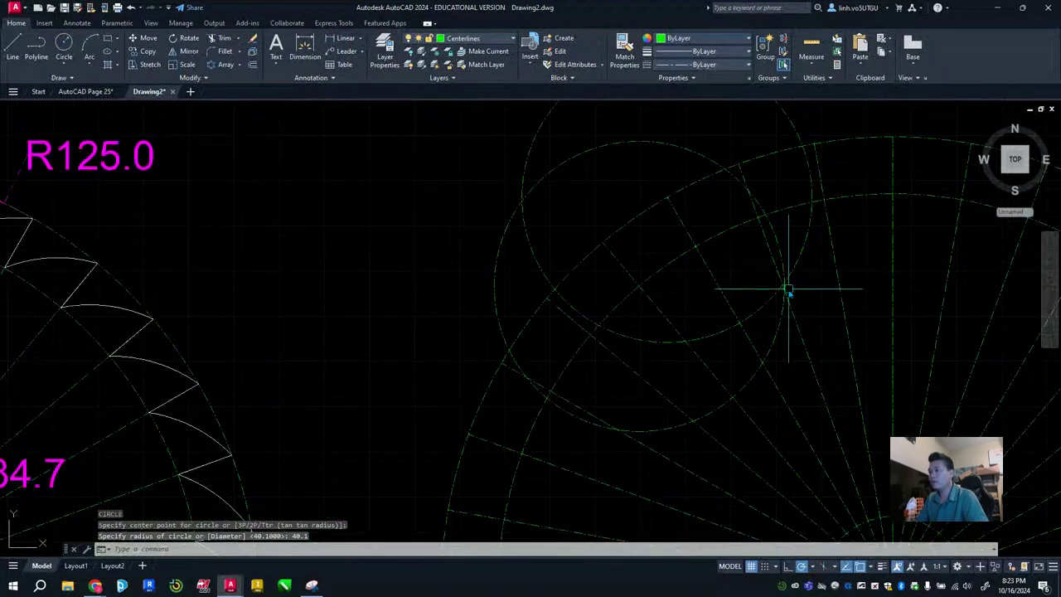
click(462, 38)
click(456, 52)
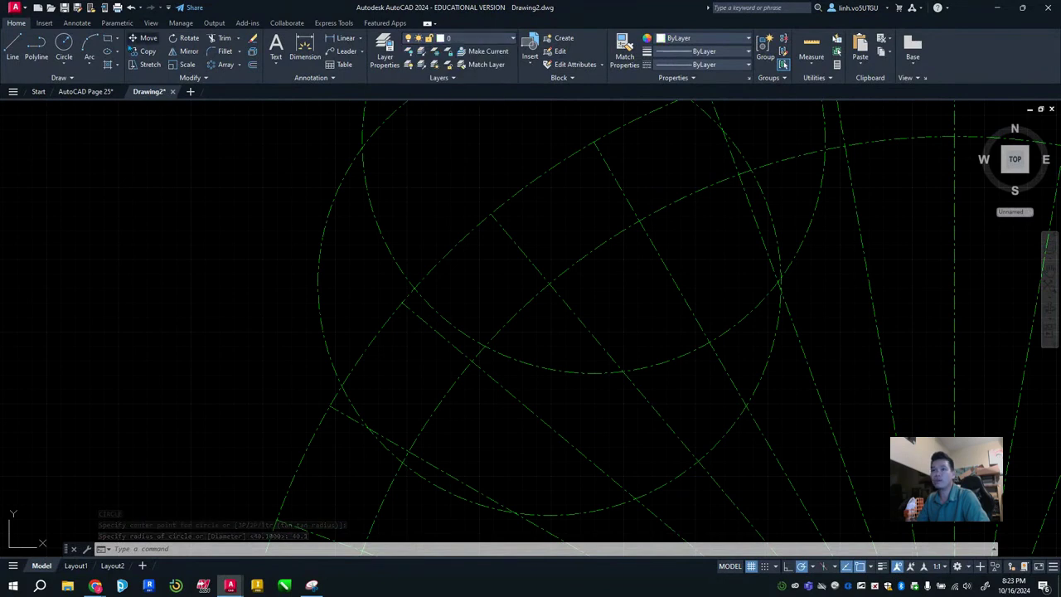
click(64, 46)
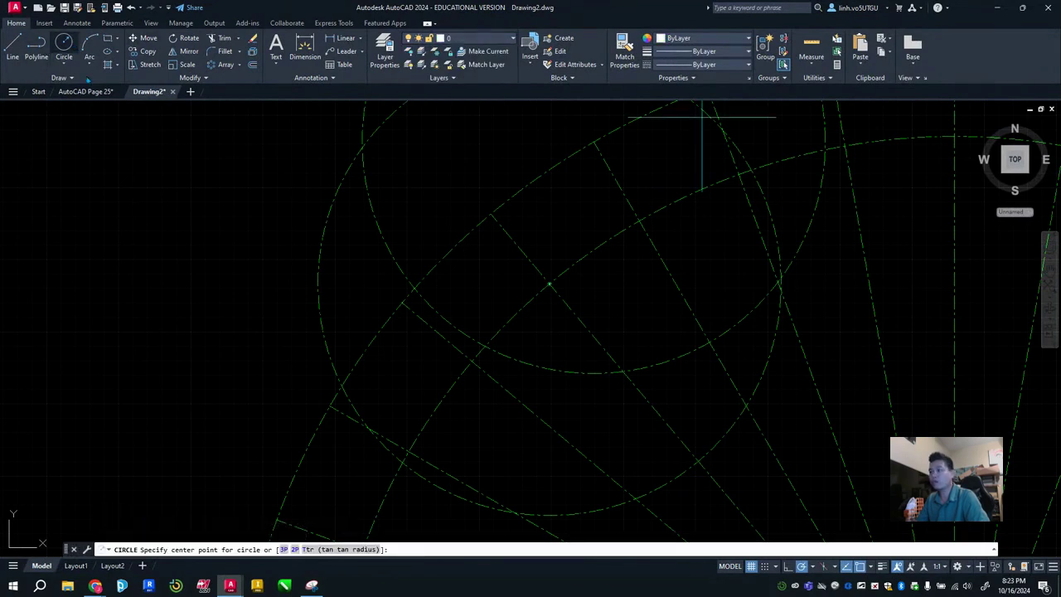
click(777, 282)
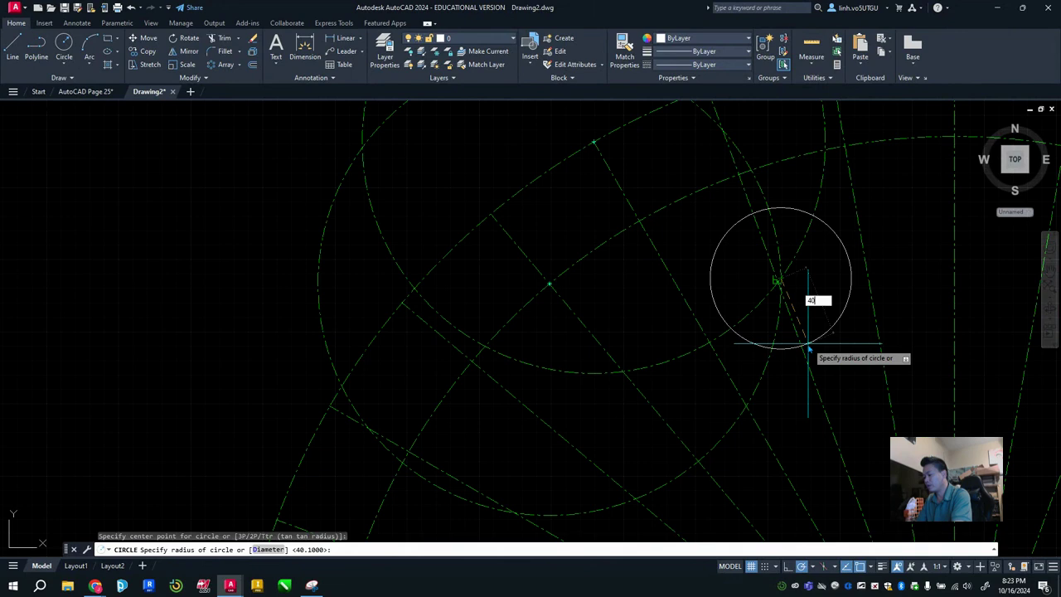
text(40.1)
key(Return)
scroll(808, 348, up, 8)
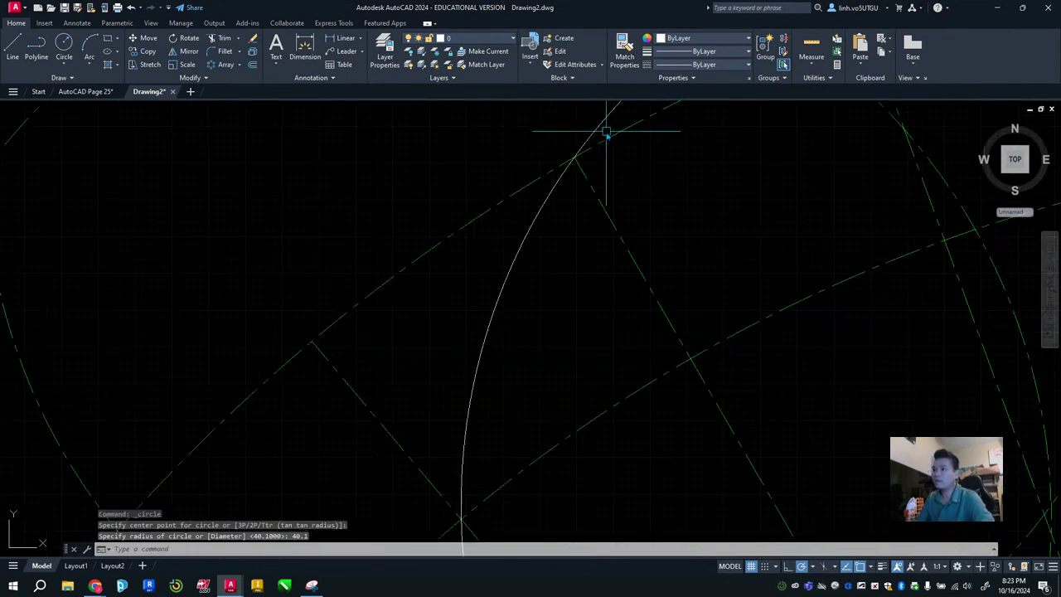
scroll(455, 526, down, 6)
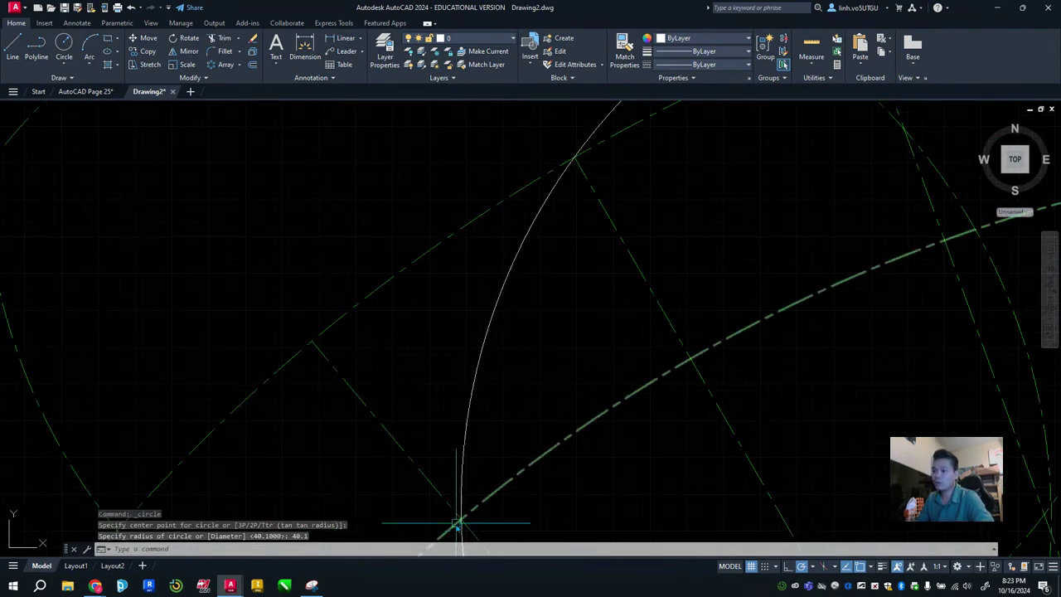
scroll(610, 379, down, 2)
key(Escape)
scroll(618, 331, down, 3)
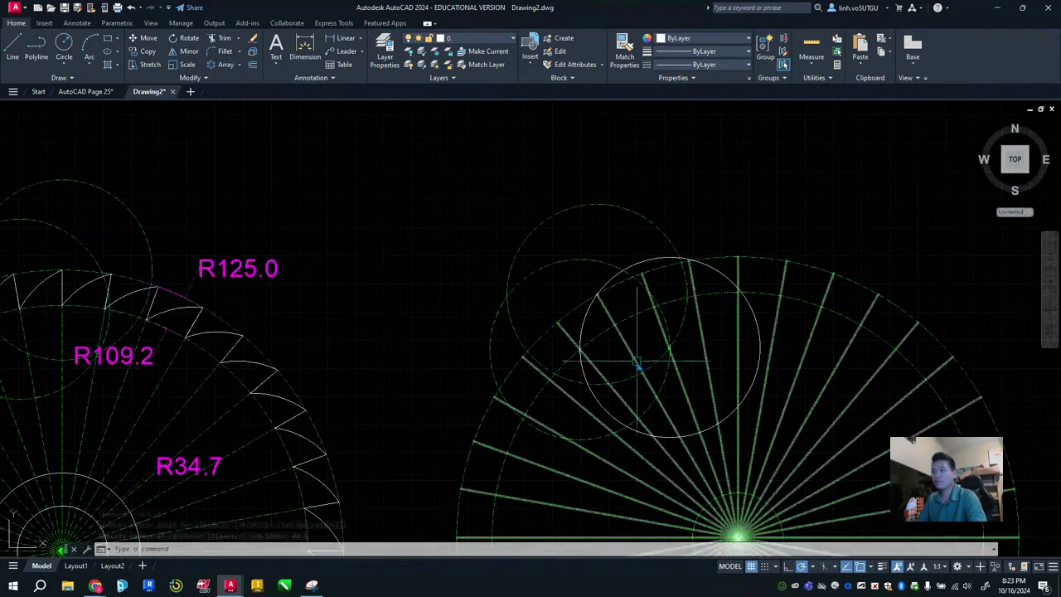
- Delete the two R40.1 construction circles
click(562, 211)
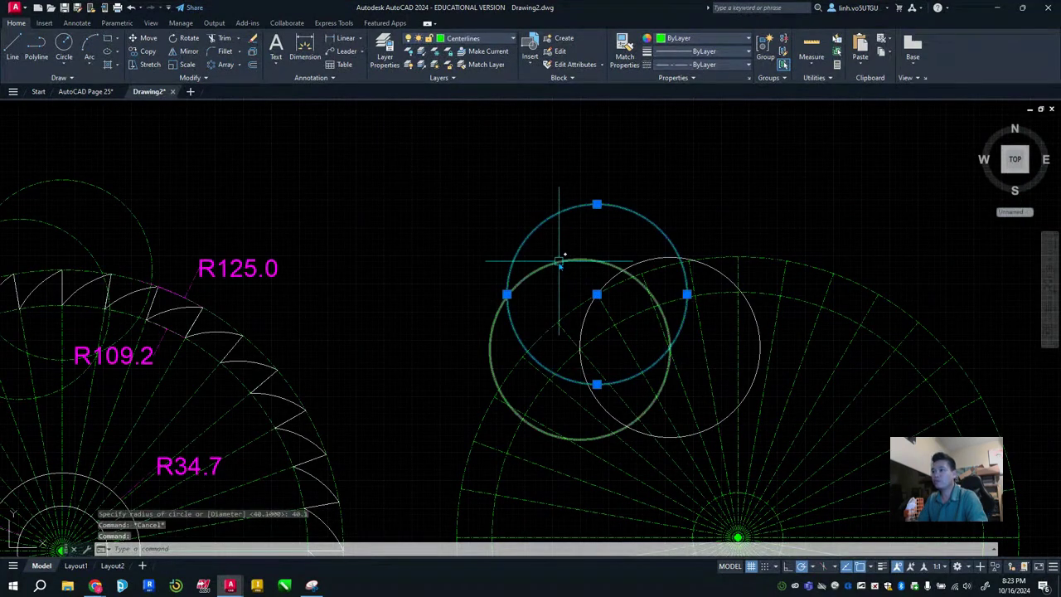
click(558, 262)
key(Delete)
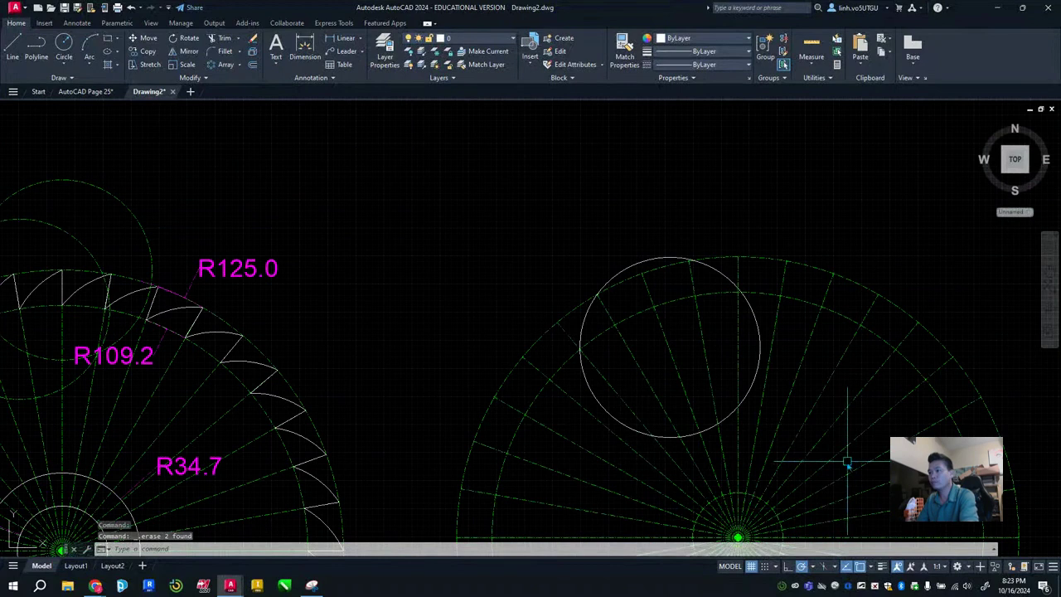
text(l)
key(Return)
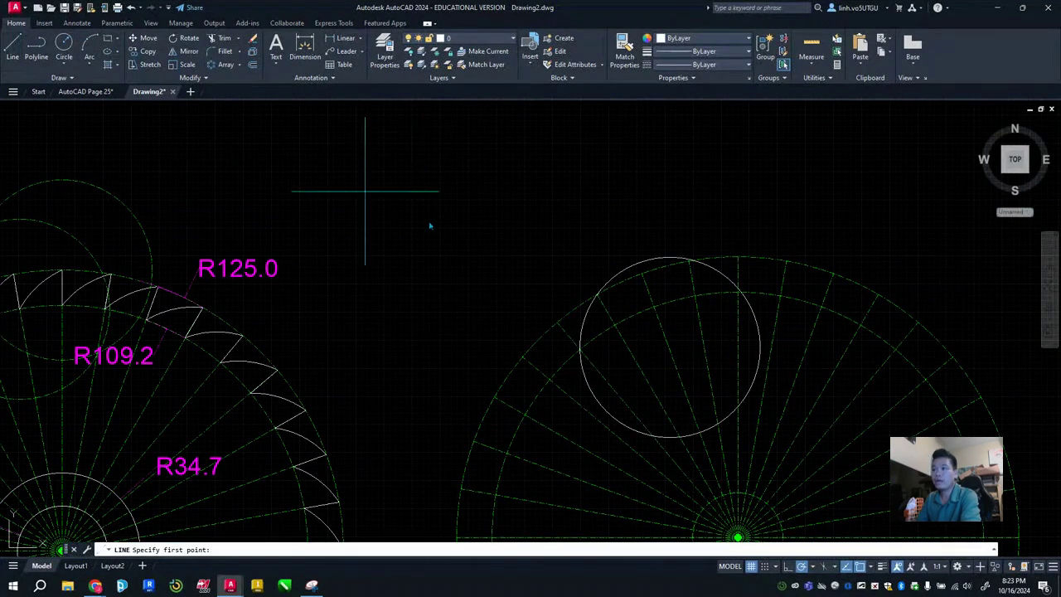
click(597, 295)
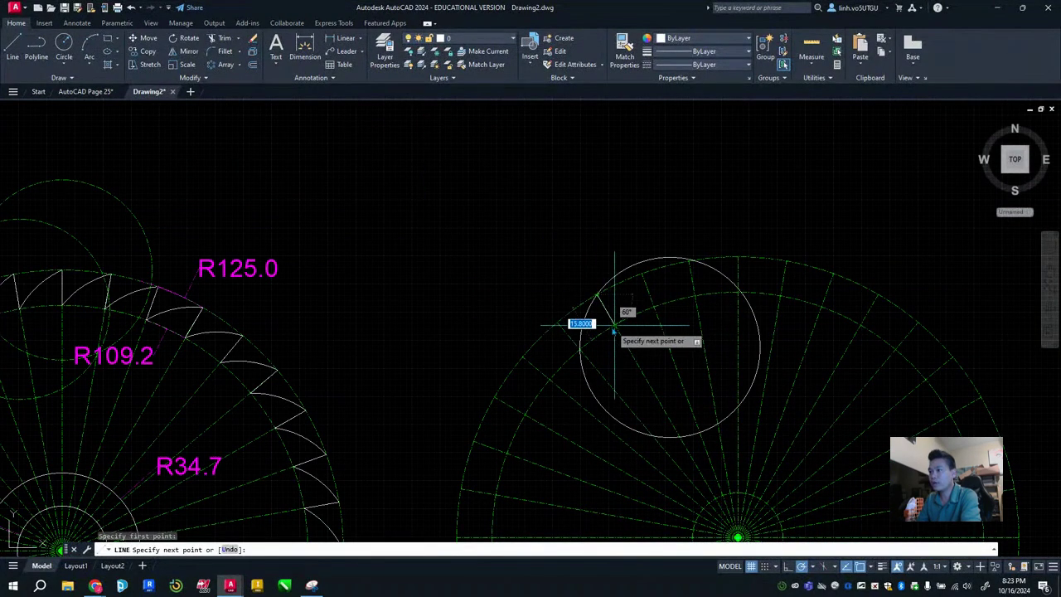
key(Escape)
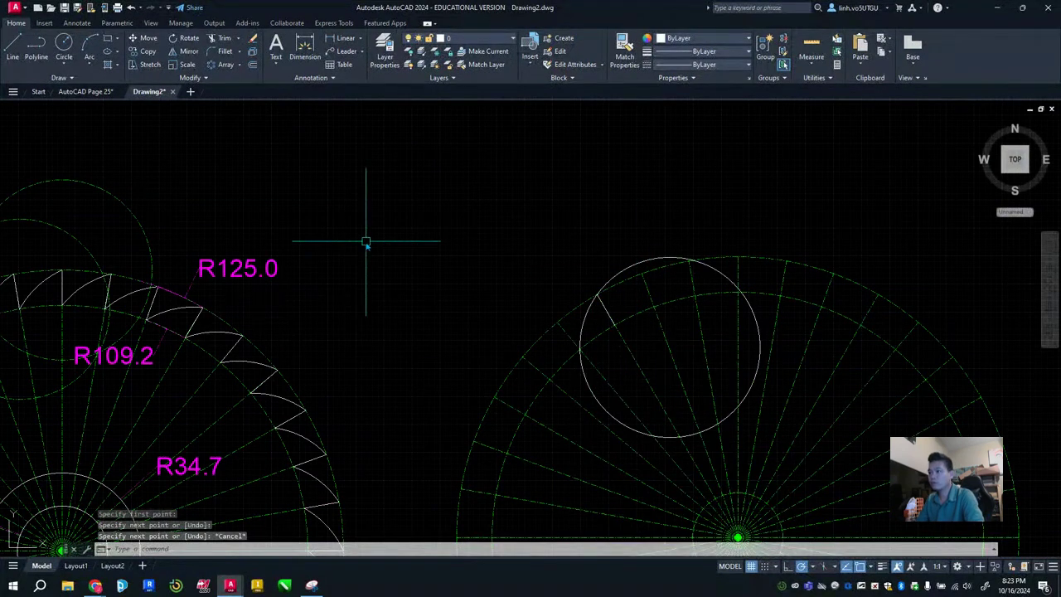
- Trim away the solid circle's left arcs and delete the leftover right arc
scroll(623, 240, up, 2)
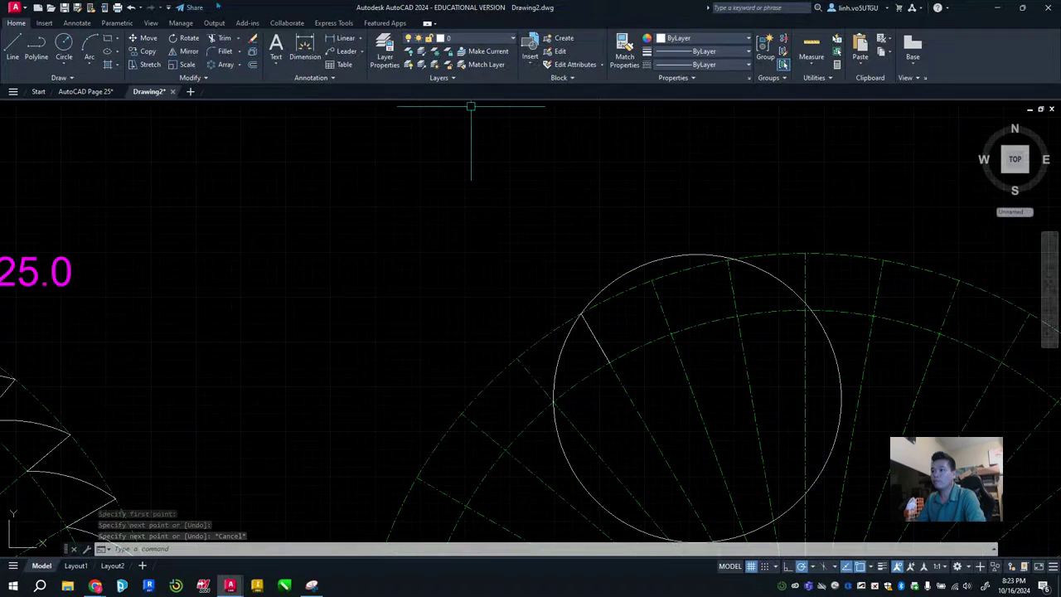
click(221, 39)
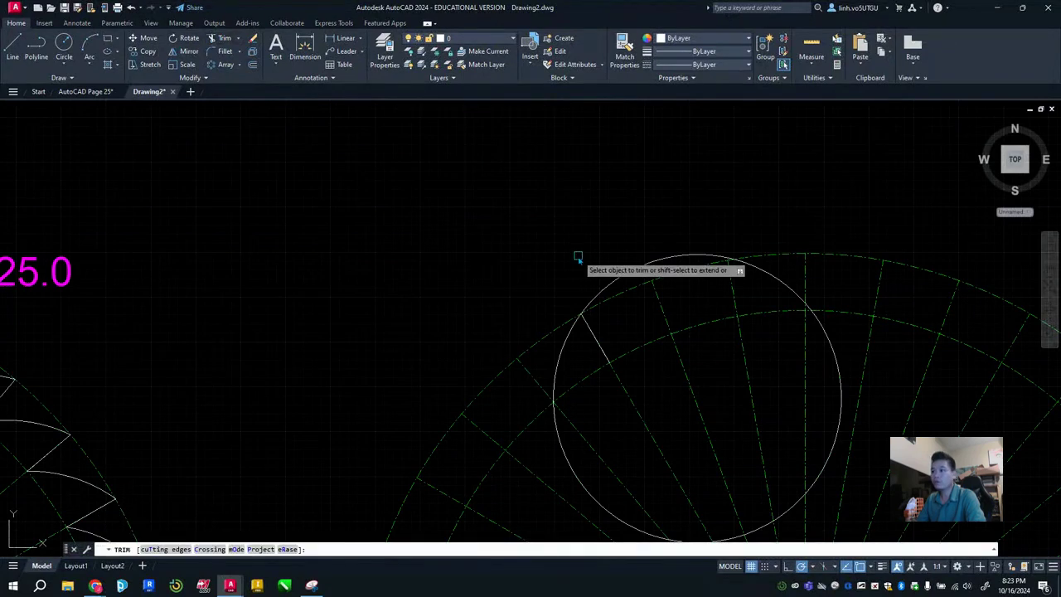
click(606, 289)
click(563, 448)
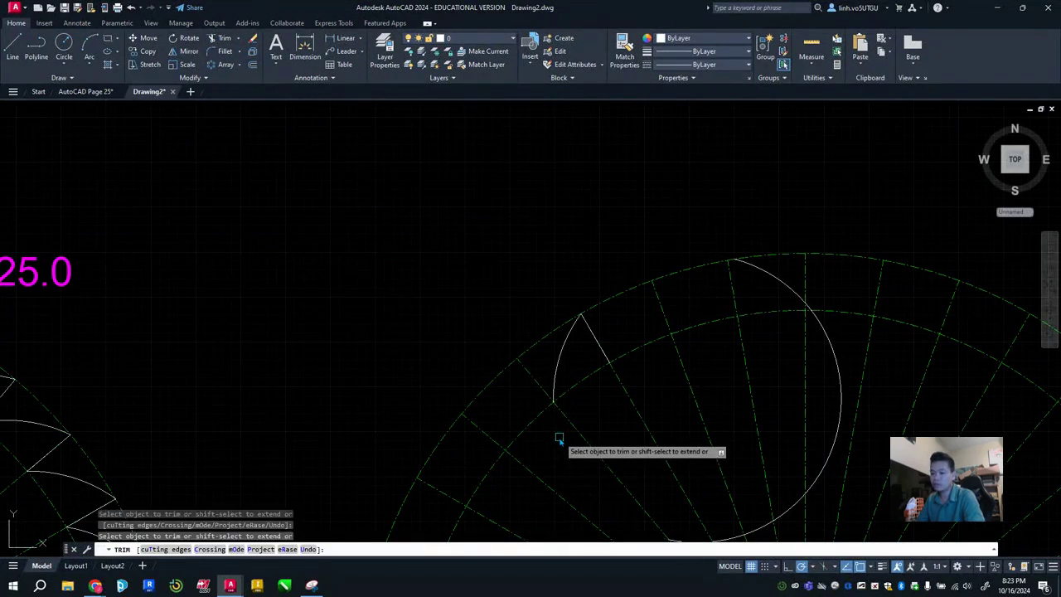
key(Escape)
click(838, 377)
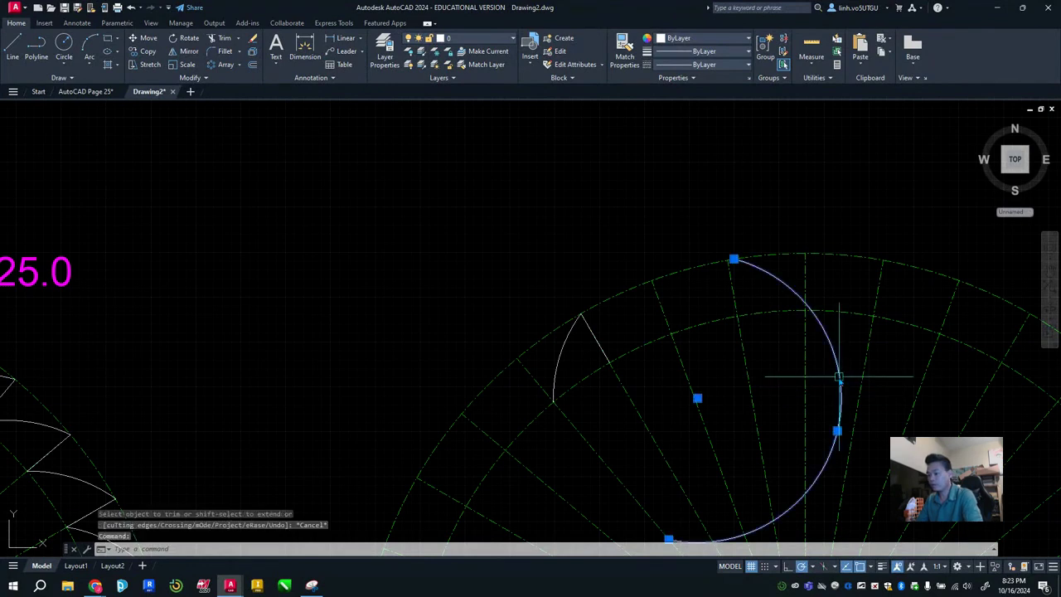
key(Delete)
scroll(837, 389, down, 5)
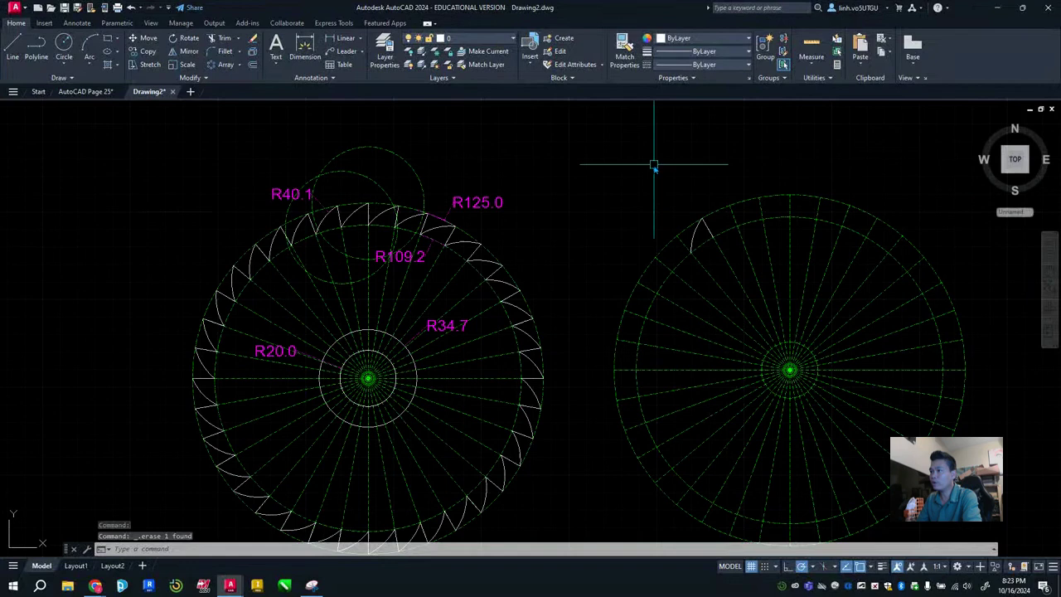
- Polar-array the tooth arc into 36 copies around the right blade's centre
click(229, 66)
click(696, 233)
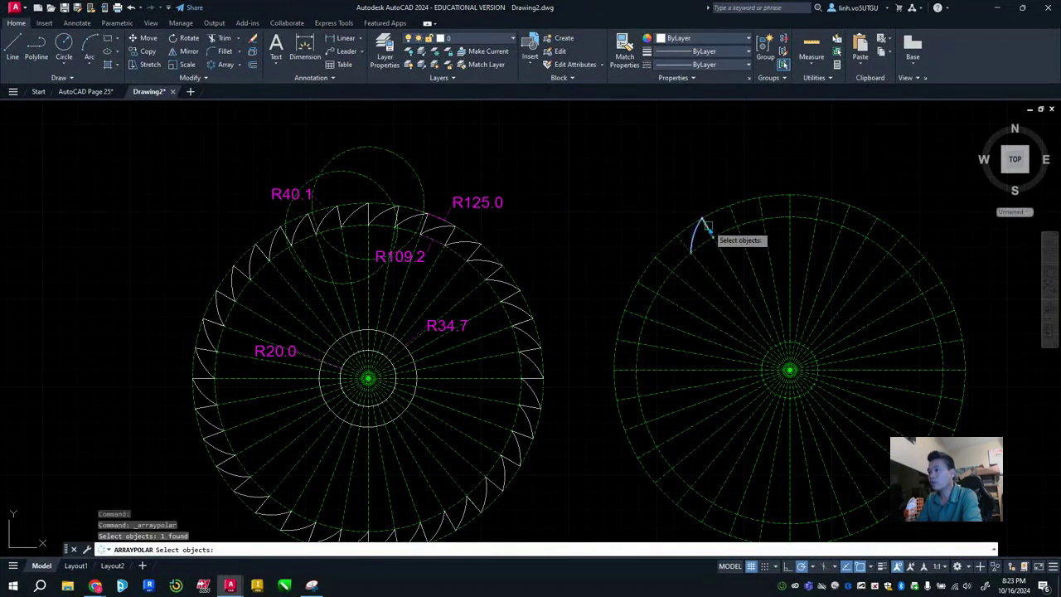
key(Return)
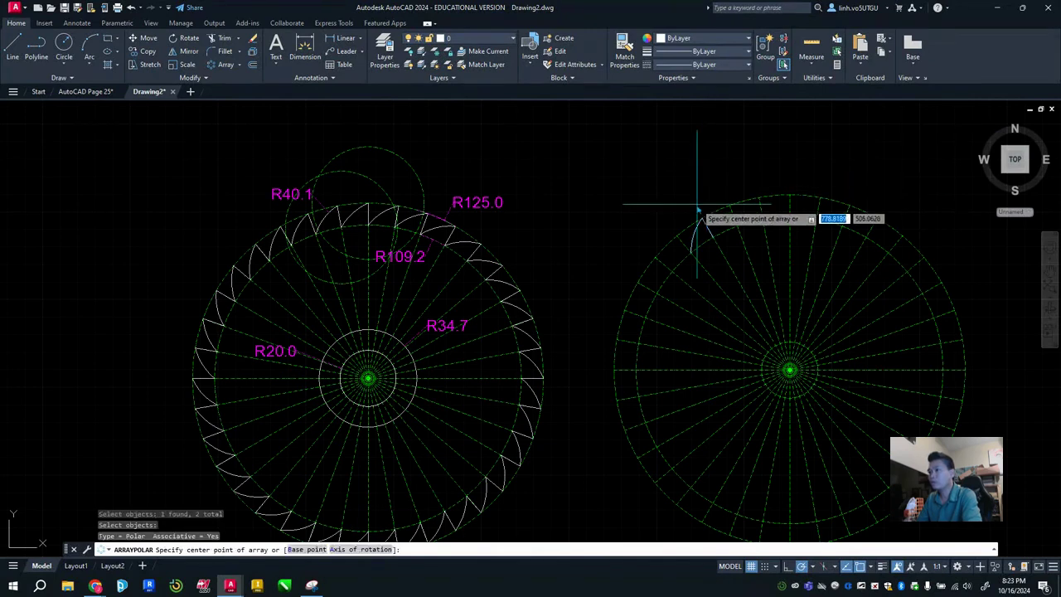
click(790, 371)
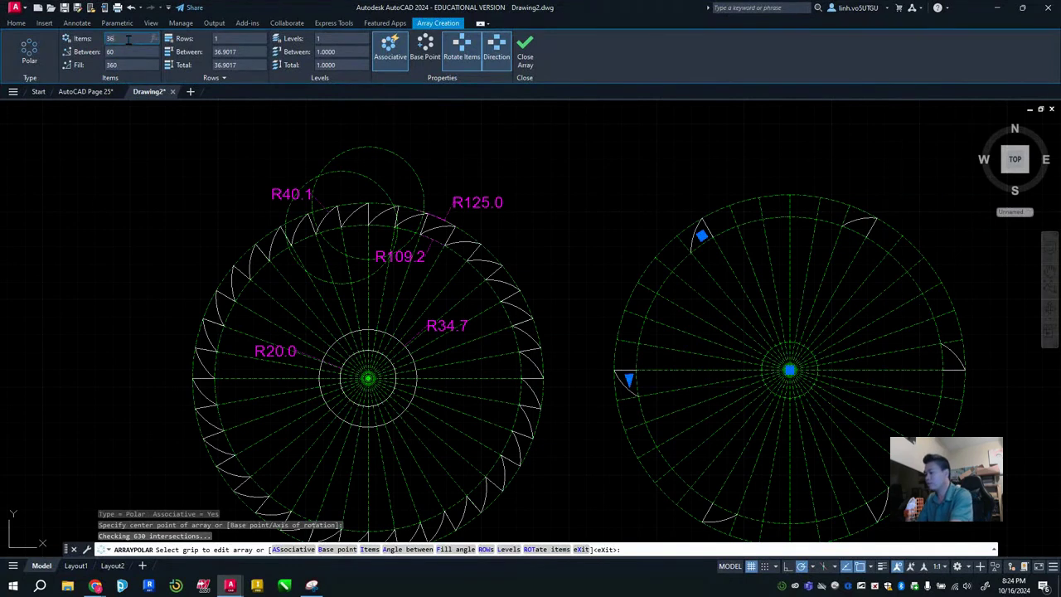
key(Return)
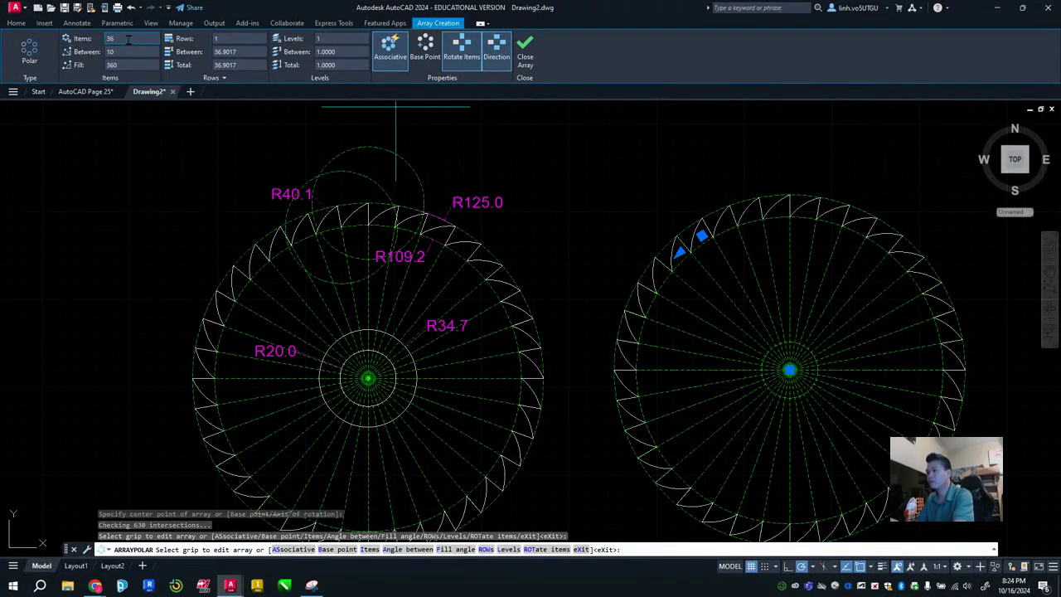
click(525, 58)
mouse_move(777, 146)
middle_down()
mouse_move(525, 147)
mouse_move(798, 202)
middle_up()
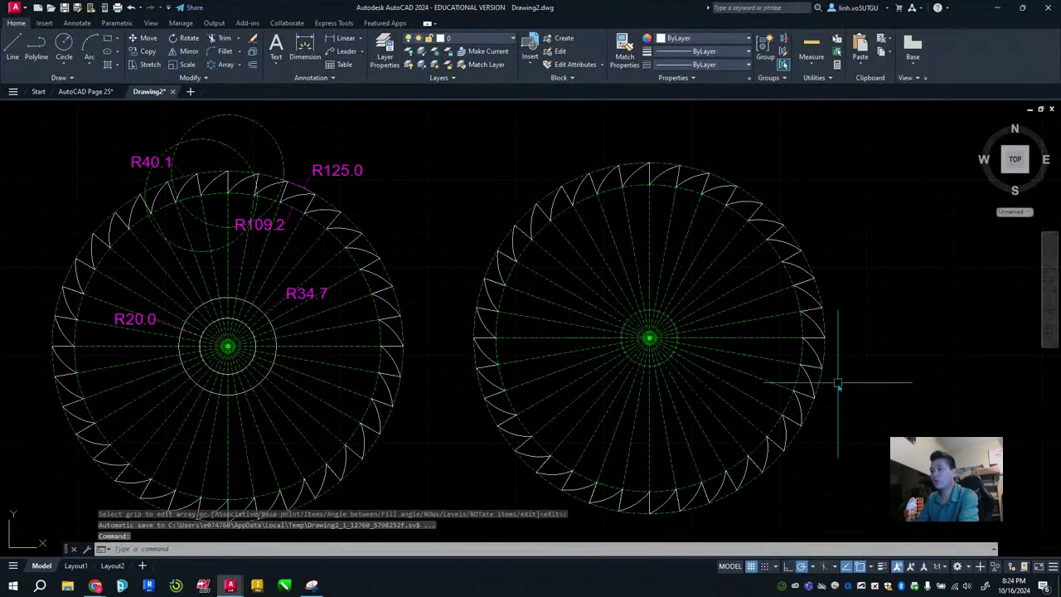
click(431, 38)
click(410, 64)
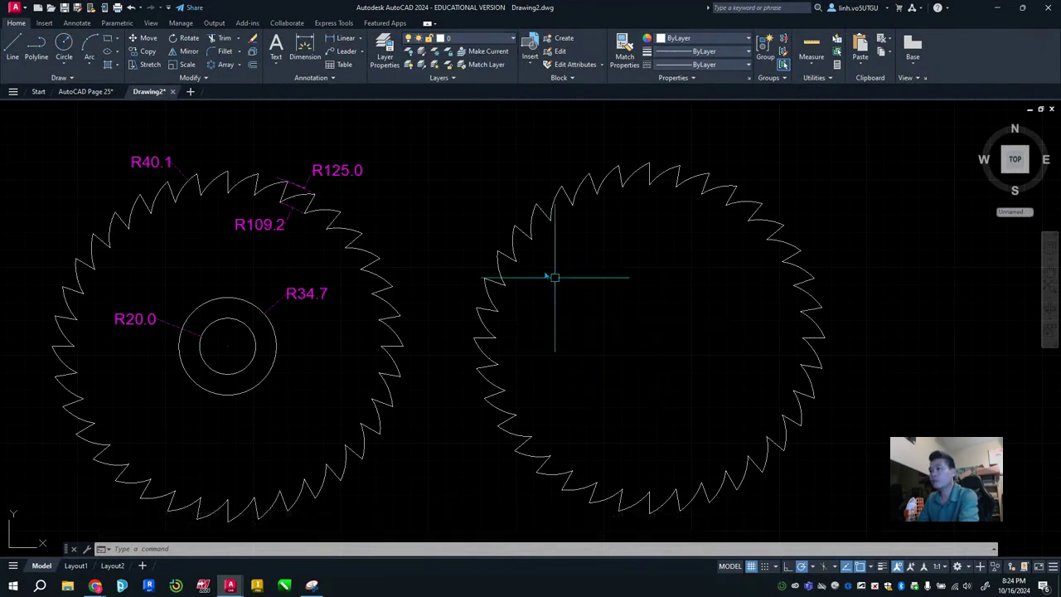
text(c)
key(Return)
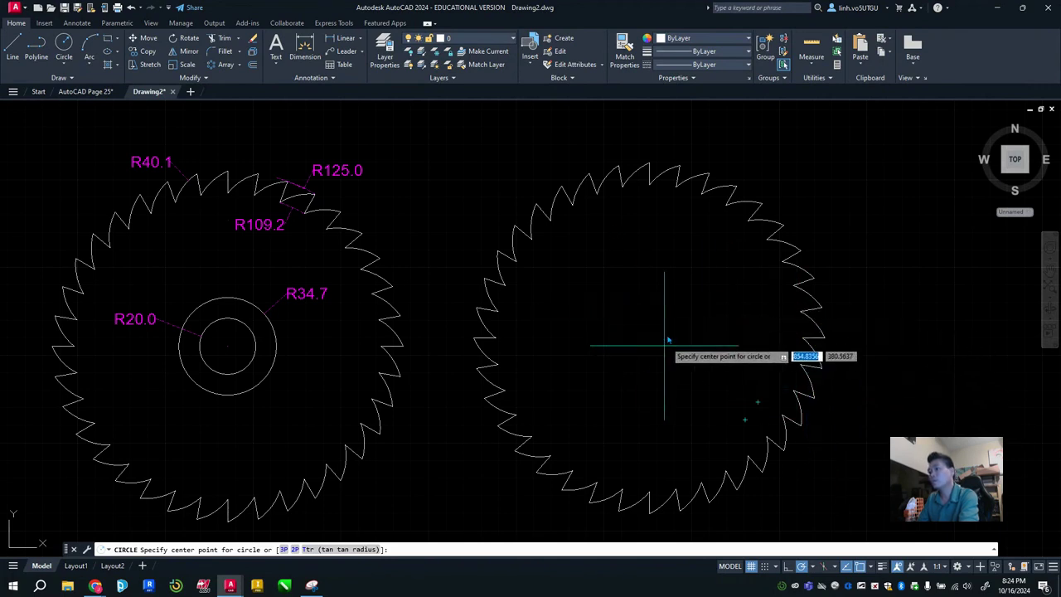
key(Escape)
key(Escape)
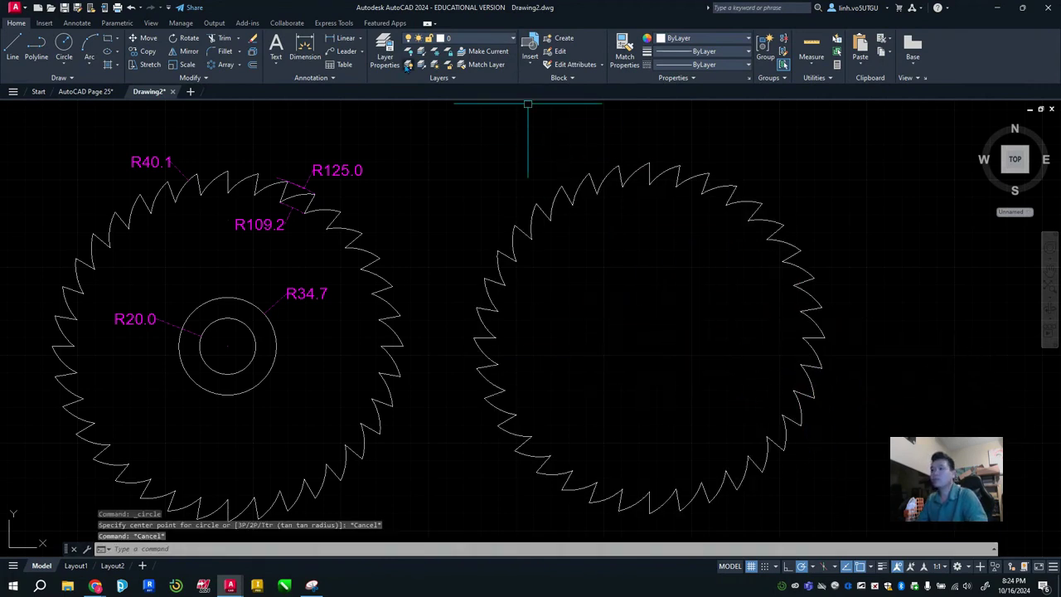
click(456, 39)
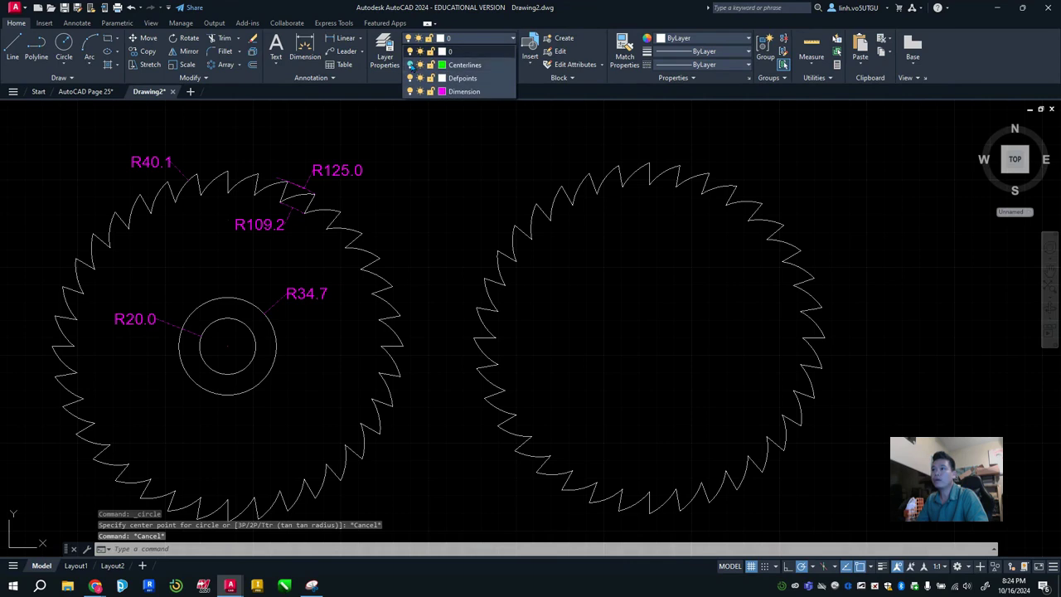
click(409, 64)
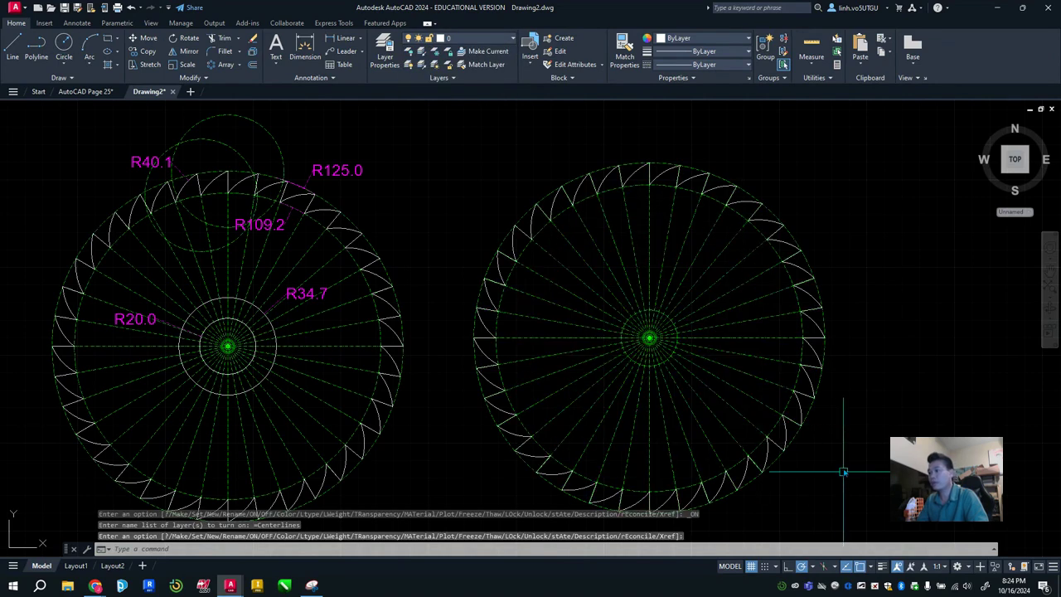
- Draw a radius 20 hole at the right blade's centre, then make Centerlines current
click(64, 46)
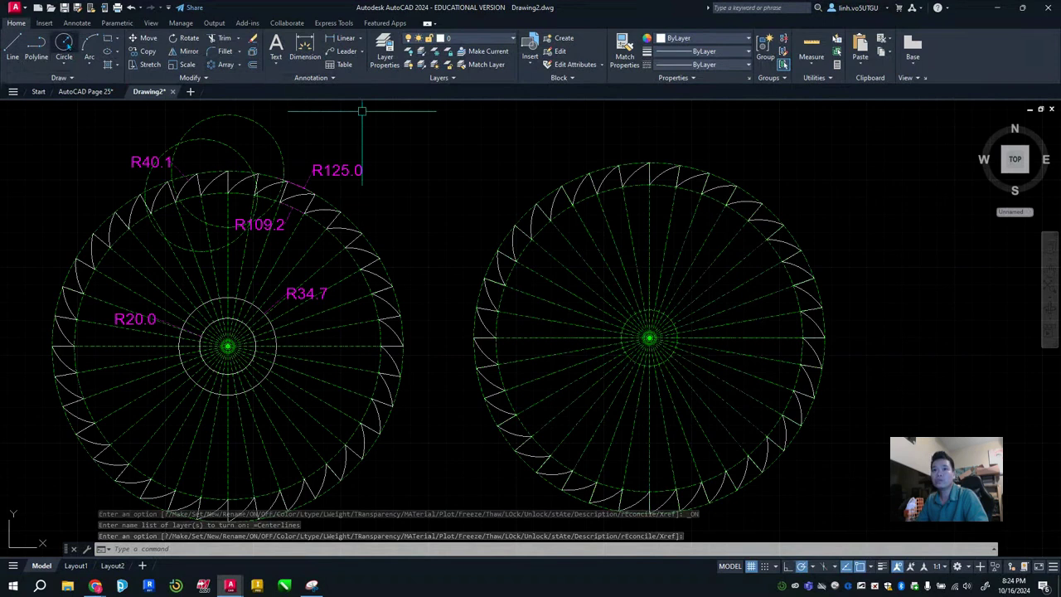
click(649, 338)
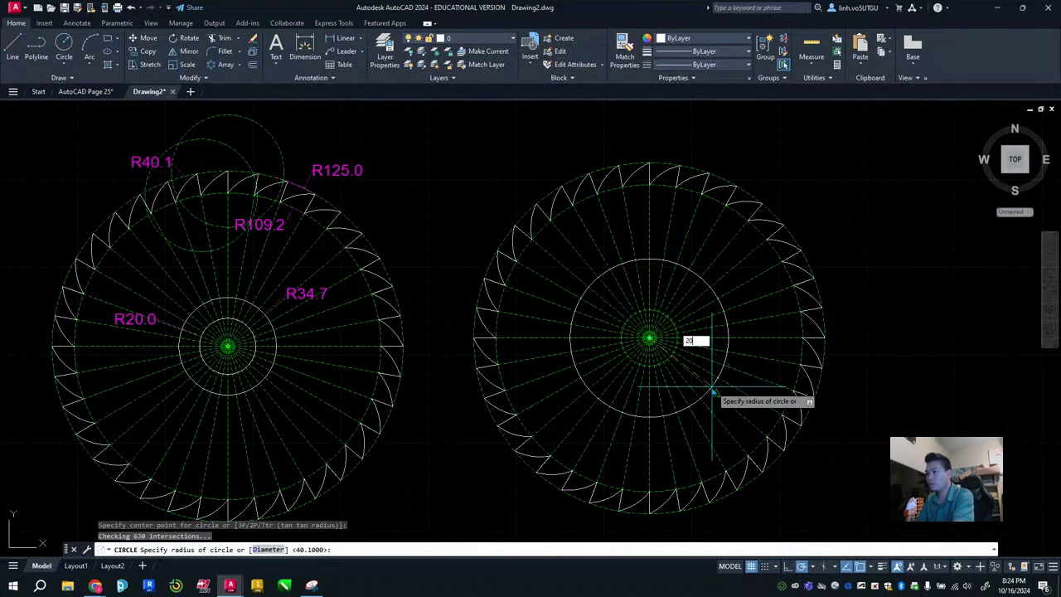
key(Return)
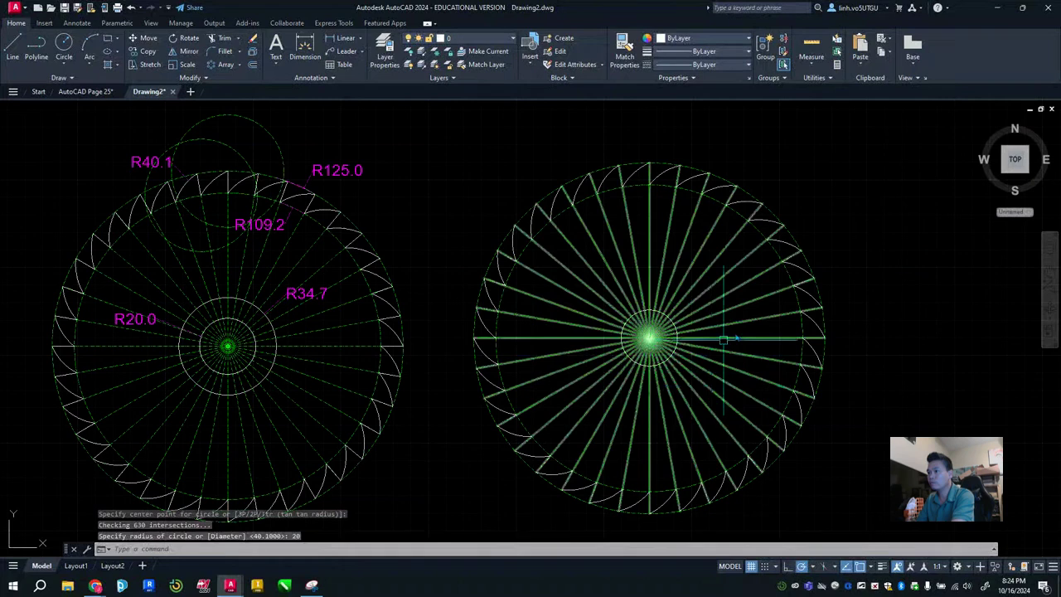
click(487, 39)
click(412, 64)
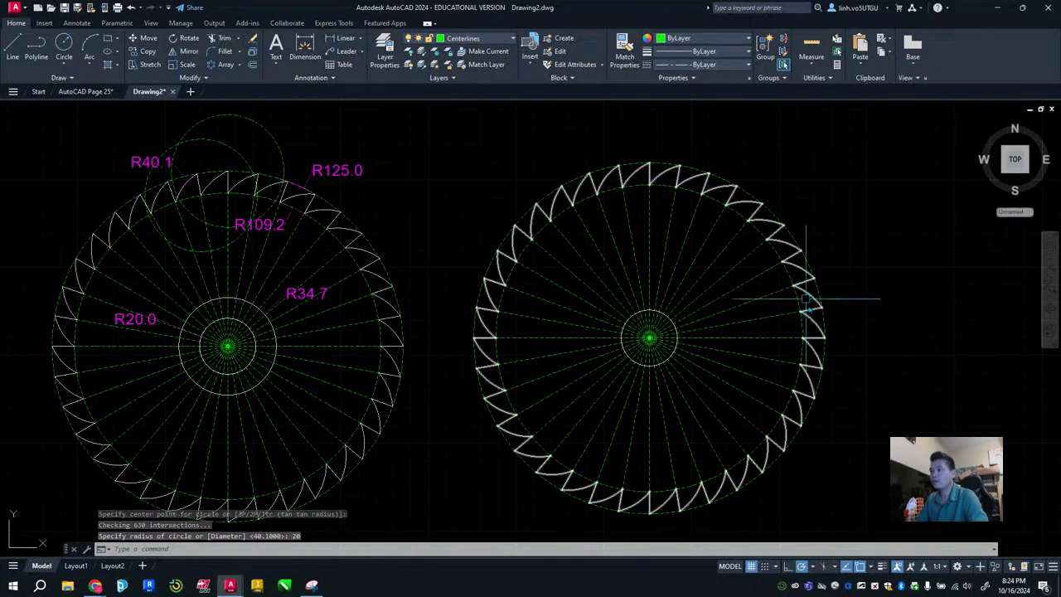
click(487, 39)
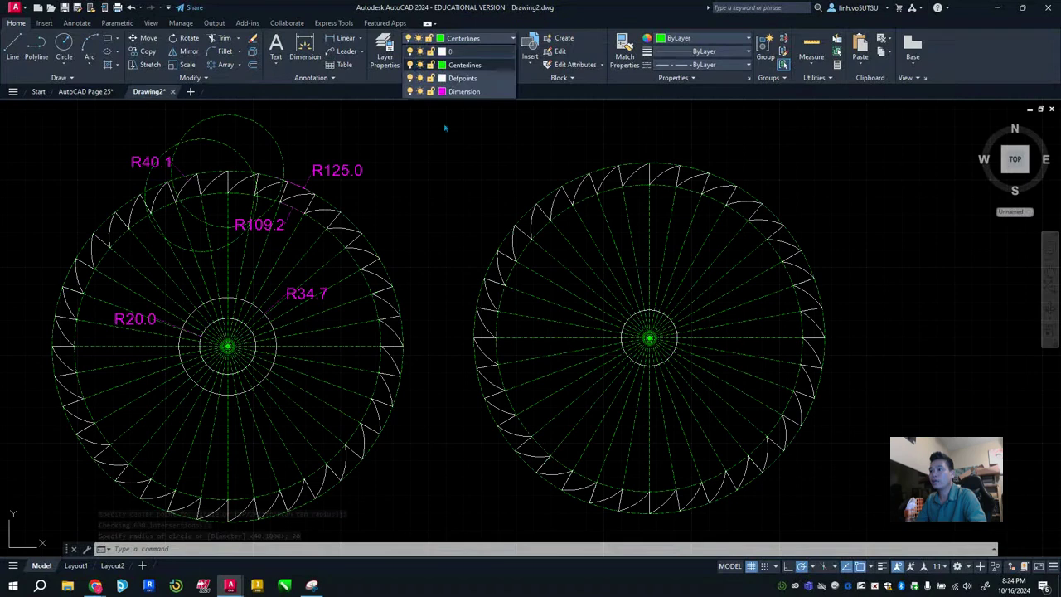
- Turn off the current Centerlines layer to hide the centerlines
click(409, 65)
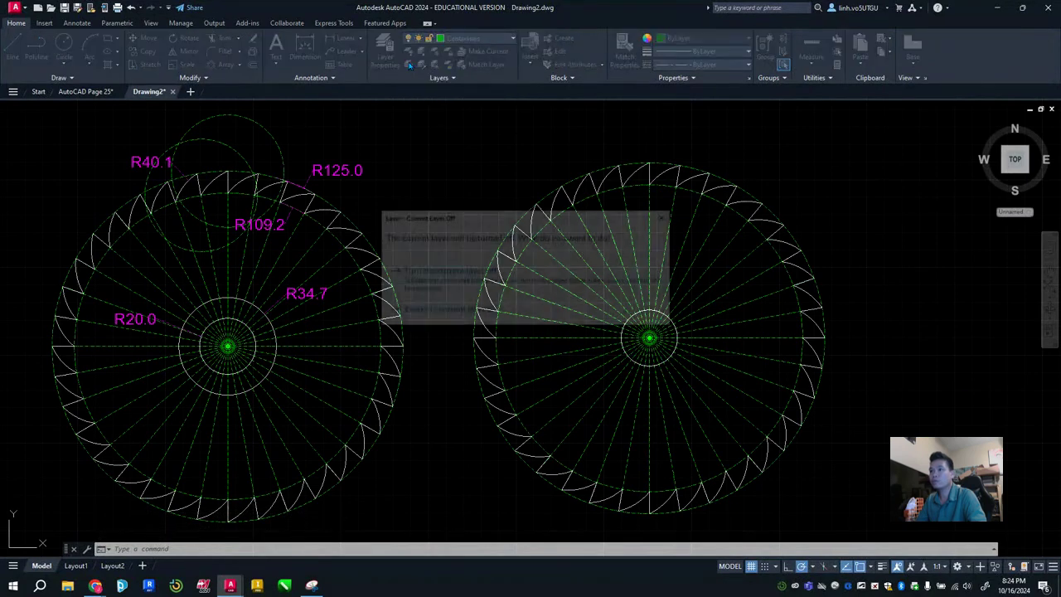
click(464, 273)
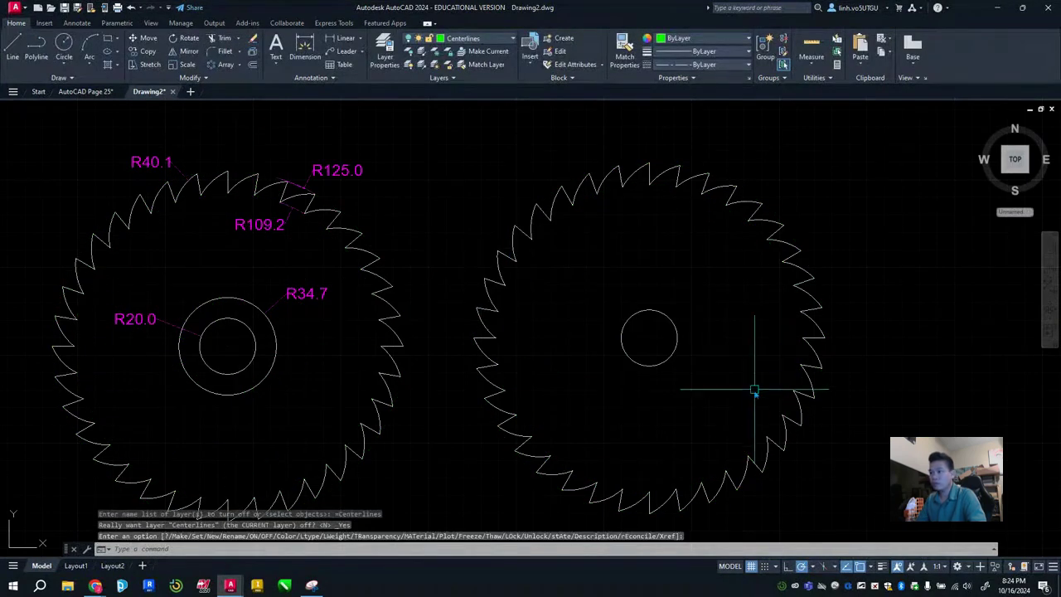
text(c)
key(Return)
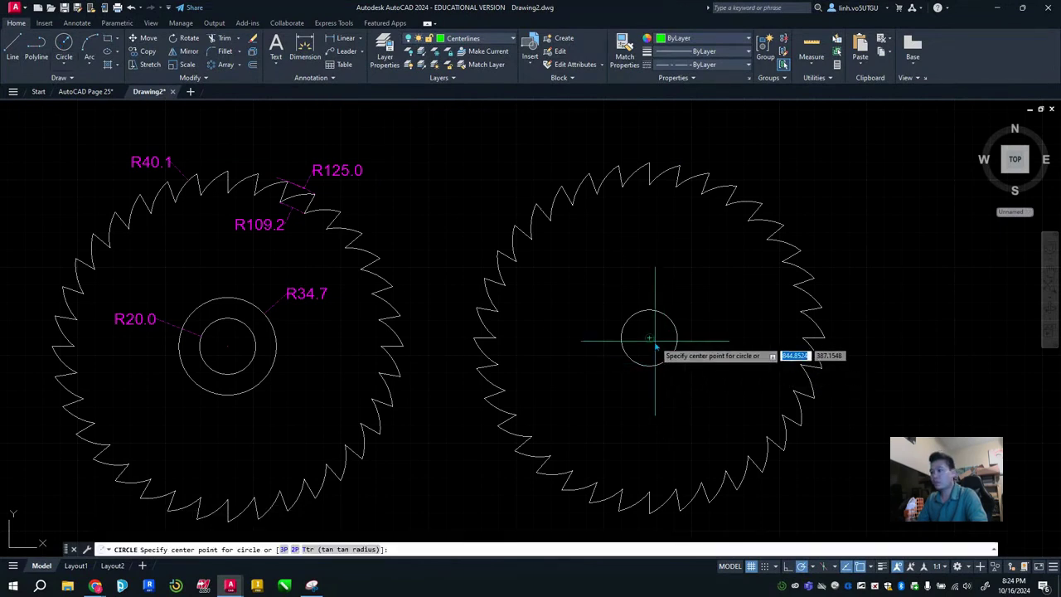
click(650, 338)
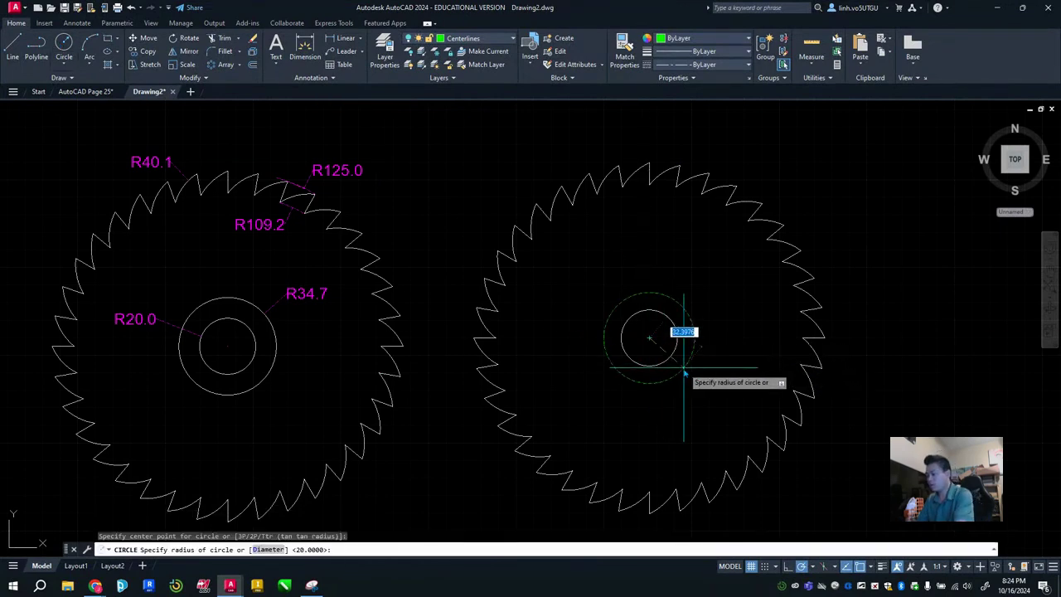
key(Escape)
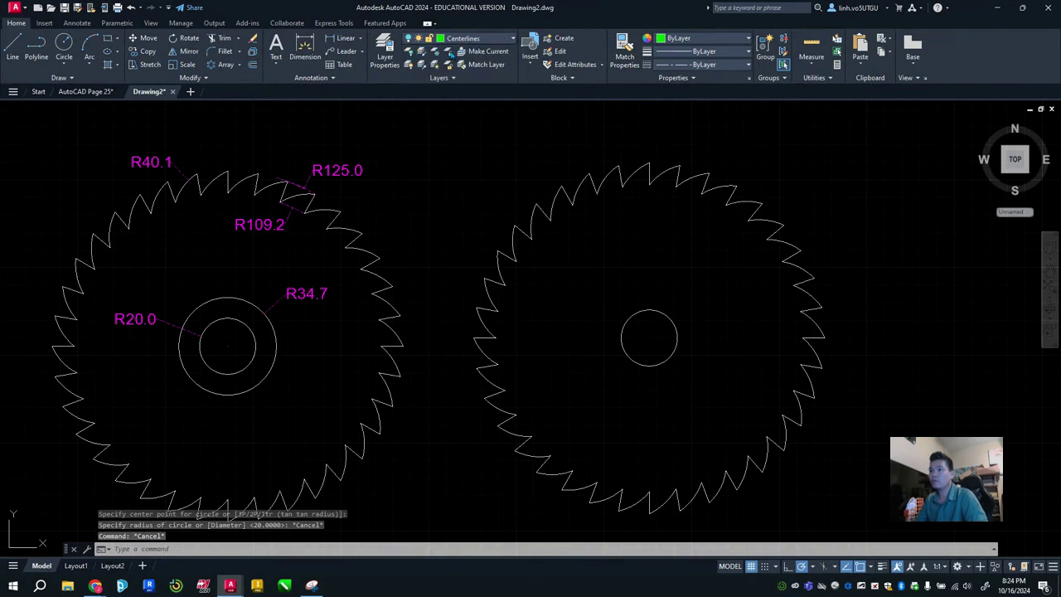
- Draw a radius 34.7 hub circle around the centre hole
click(64, 48)
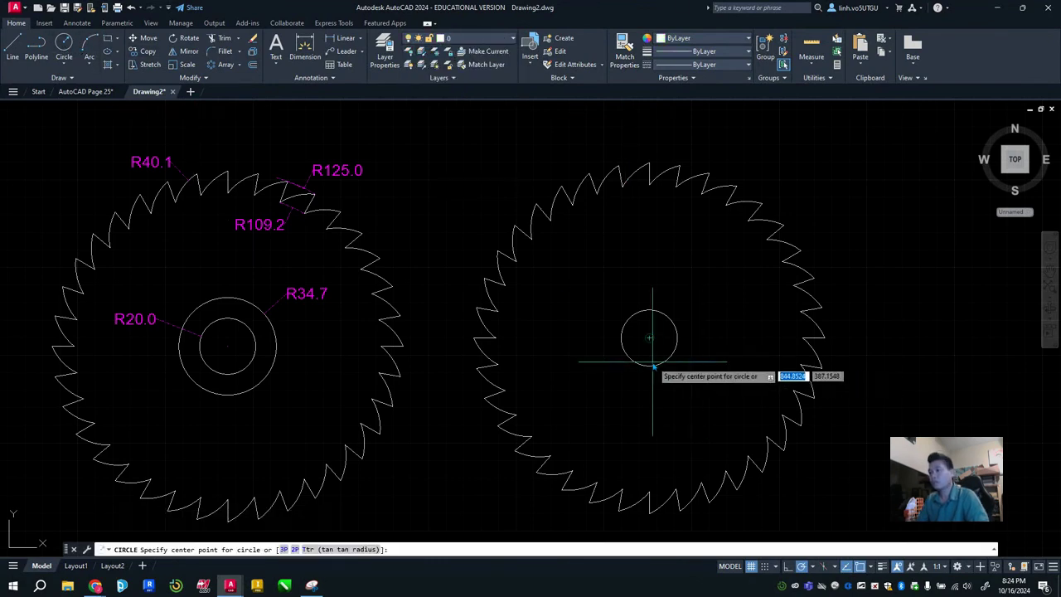
click(648, 338)
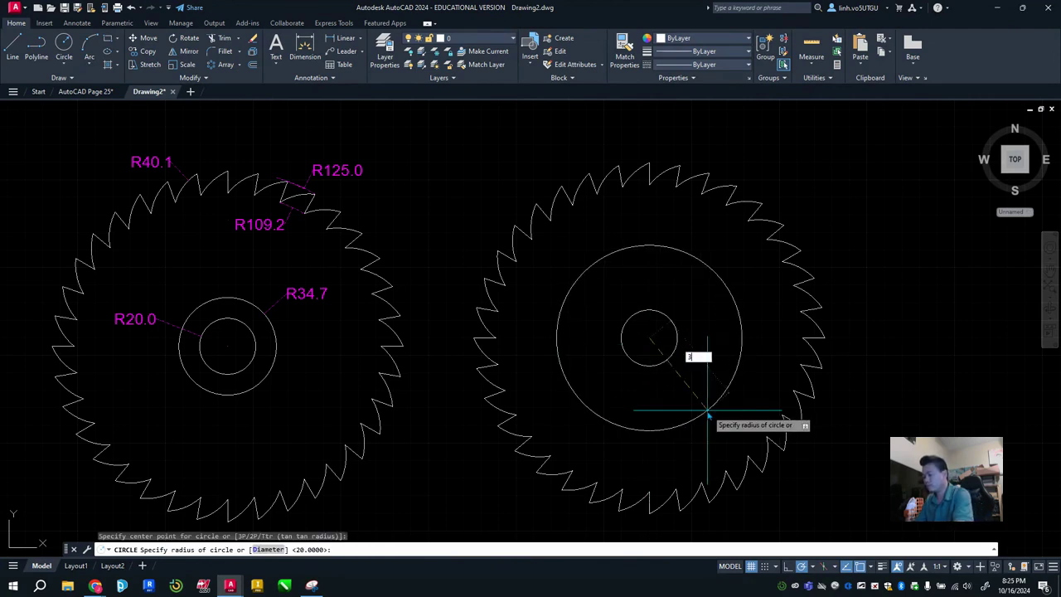
text(34.7)
key(Return)
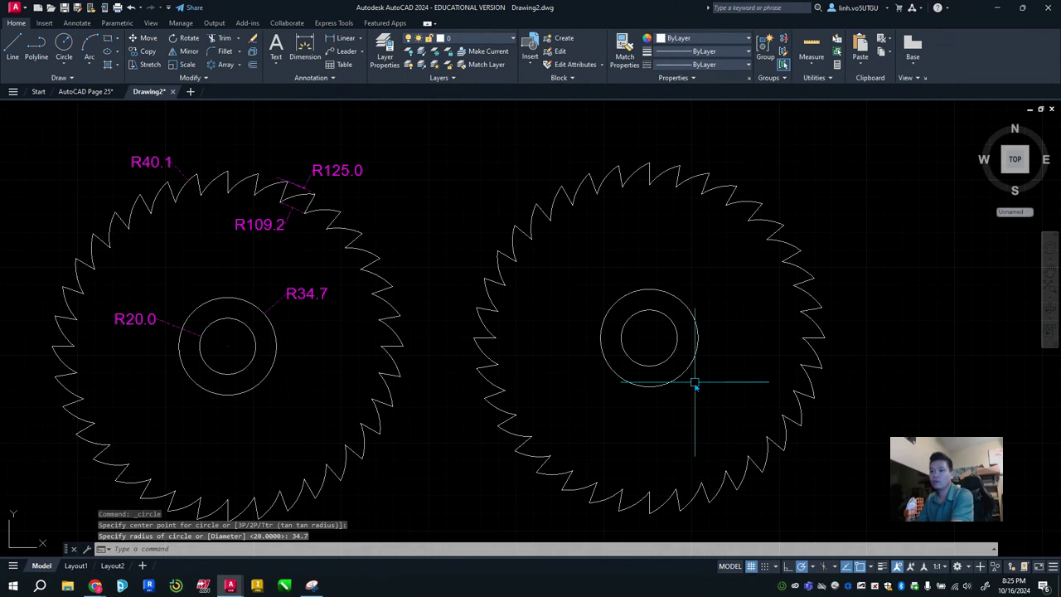
middle_drag(729, 409, 744, 390)
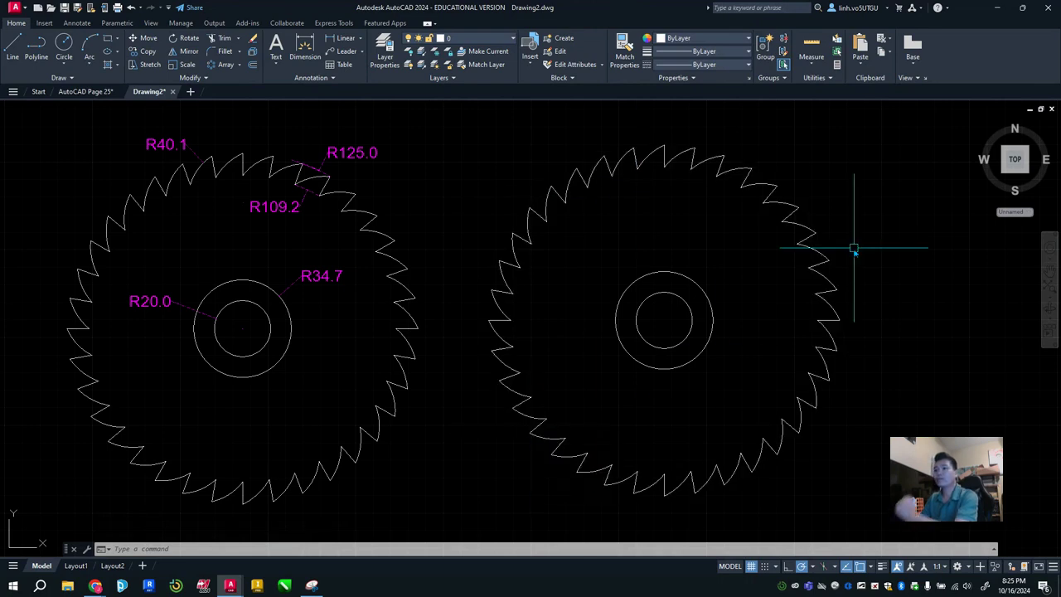
- Hide the Centerlines layer and make Dimension the current layer
click(505, 39)
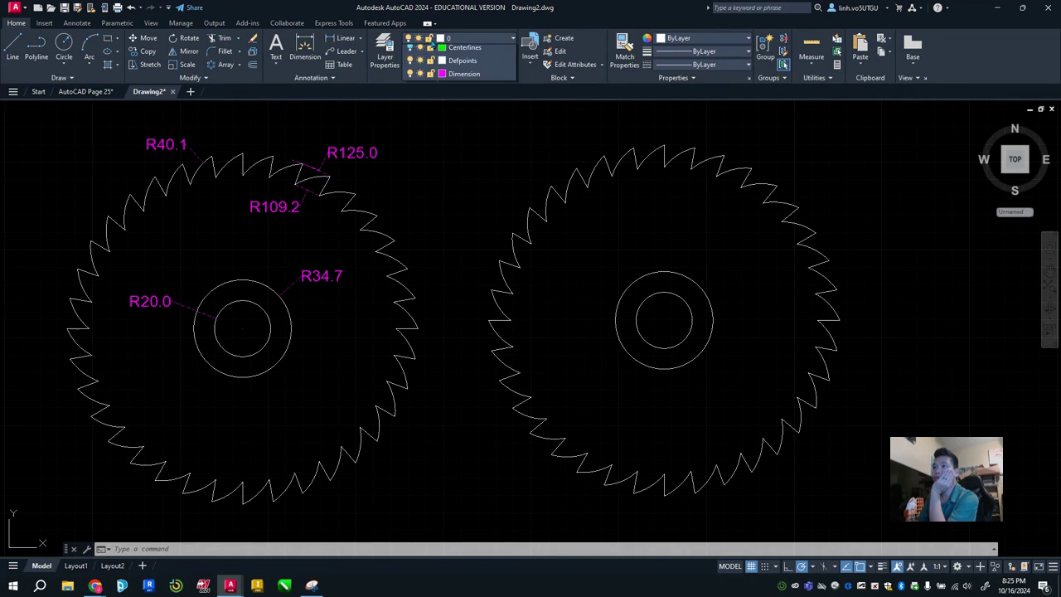
click(410, 64)
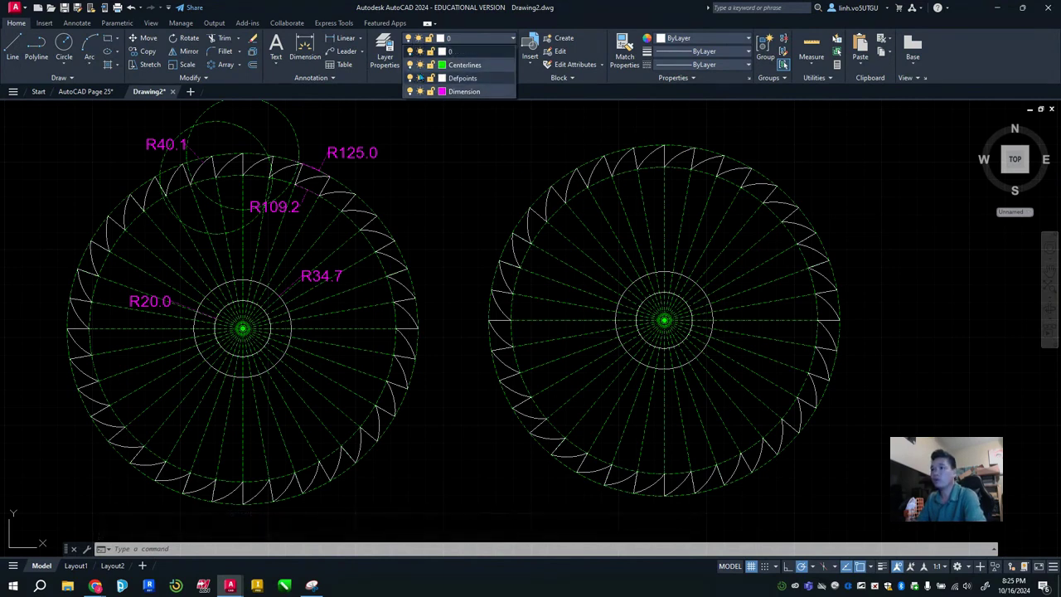
click(409, 64)
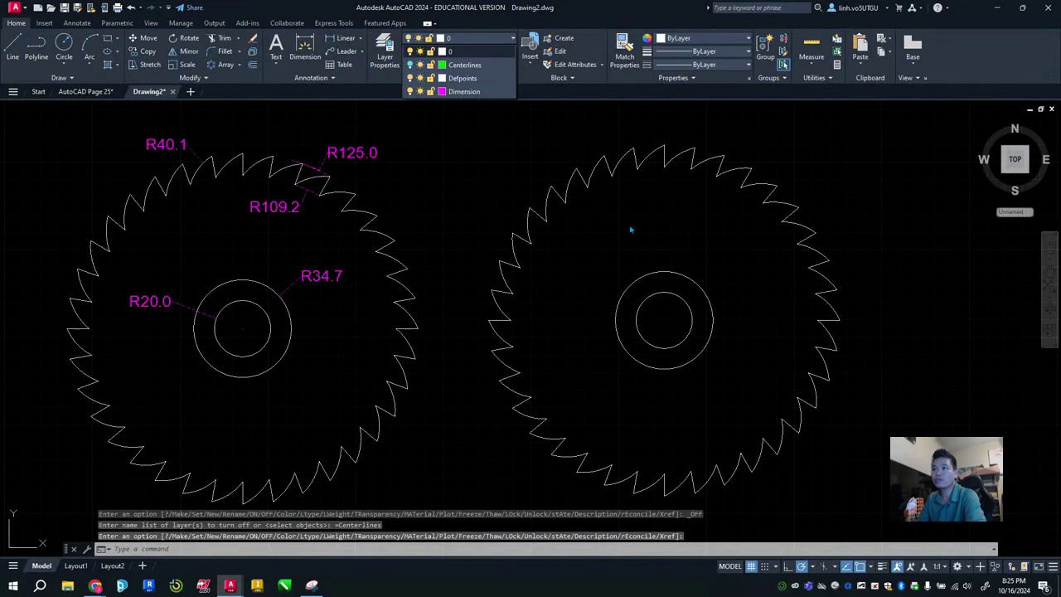
click(462, 92)
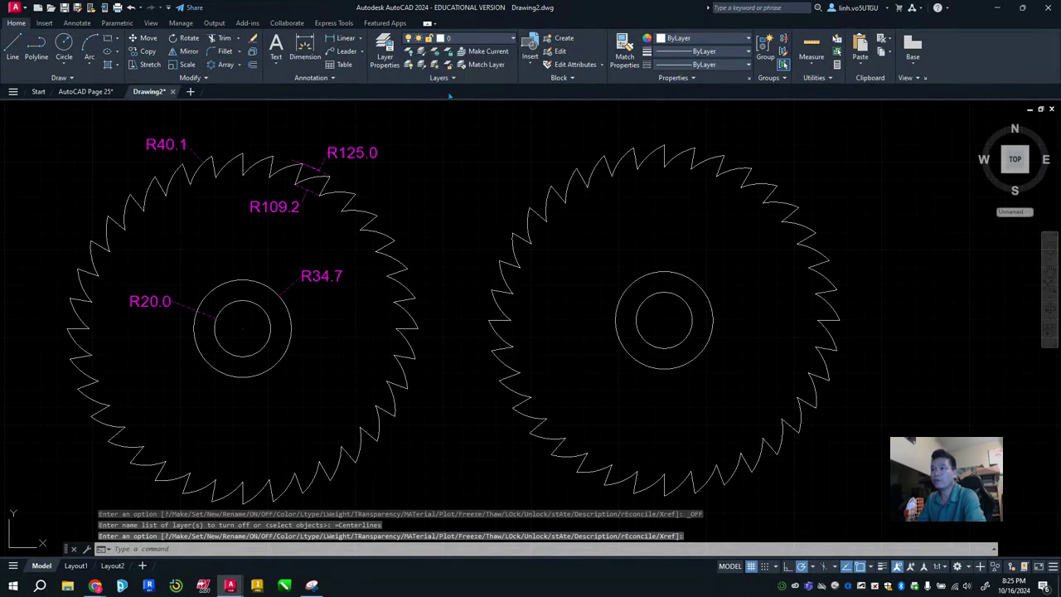
- Draw circles of radius 109.2 and 125 centred on the right blade's hub
click(63, 45)
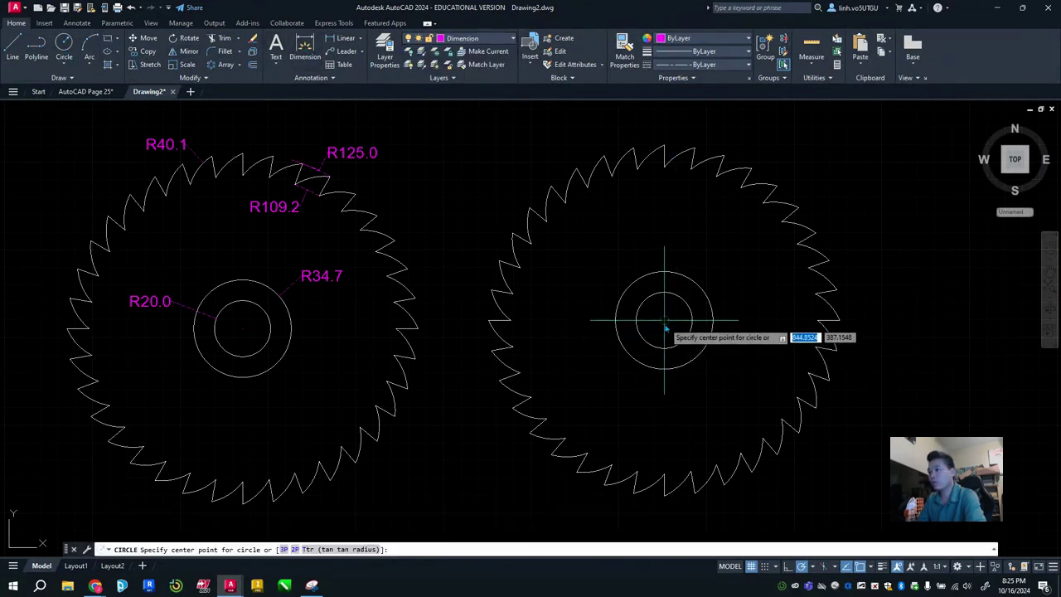
click(663, 320)
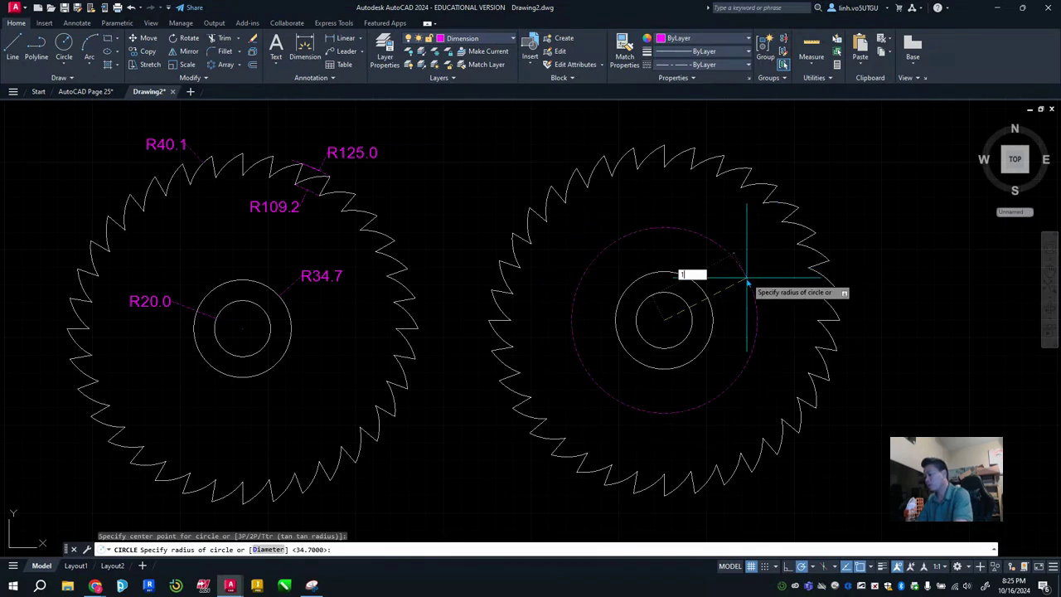
text(109.2)
key(Return)
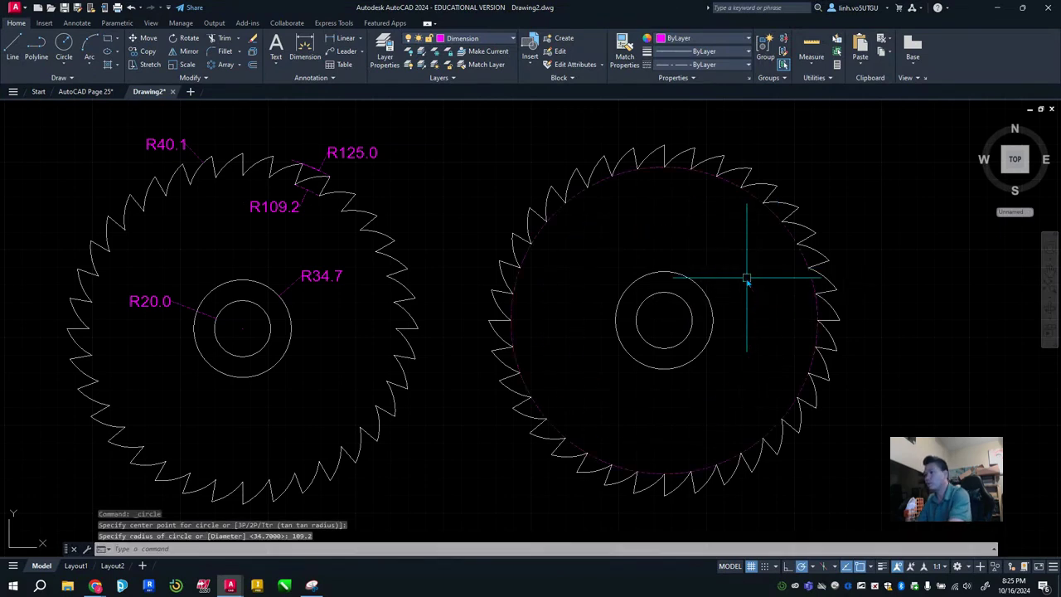
key(Return)
click(664, 322)
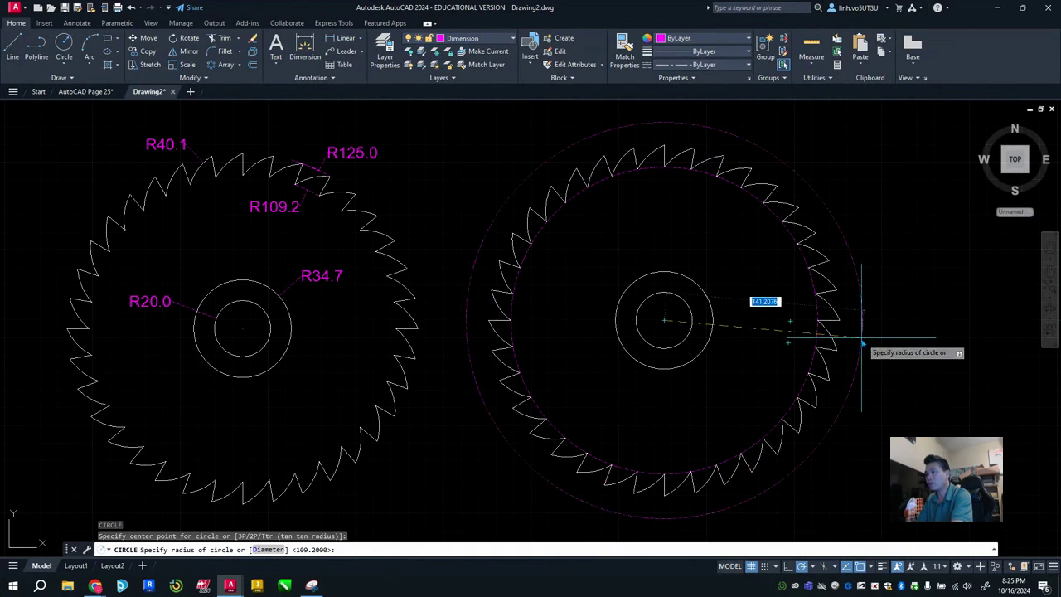
text(125)
key(Return)
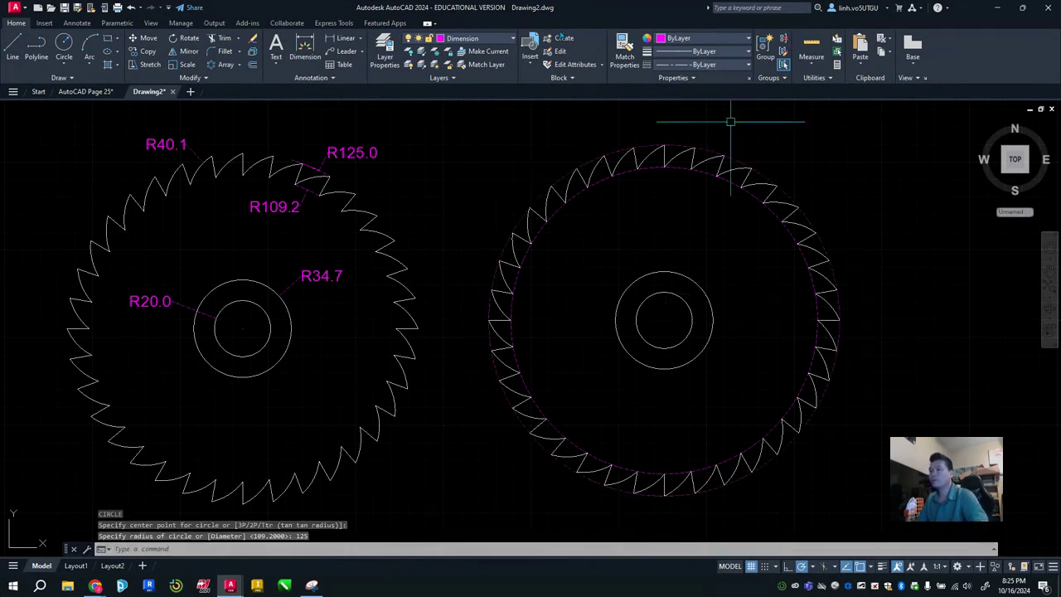
- Add R125.0 and R109.2 radius dimensions to the right blade's outer and inner dashed circles
click(305, 47)
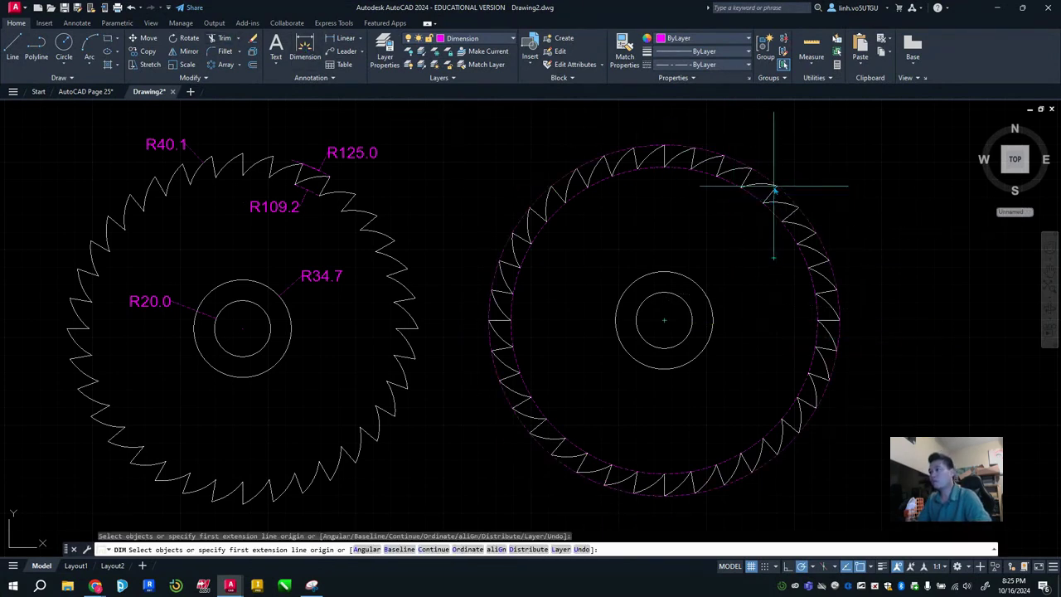
scroll(763, 179, up, 8)
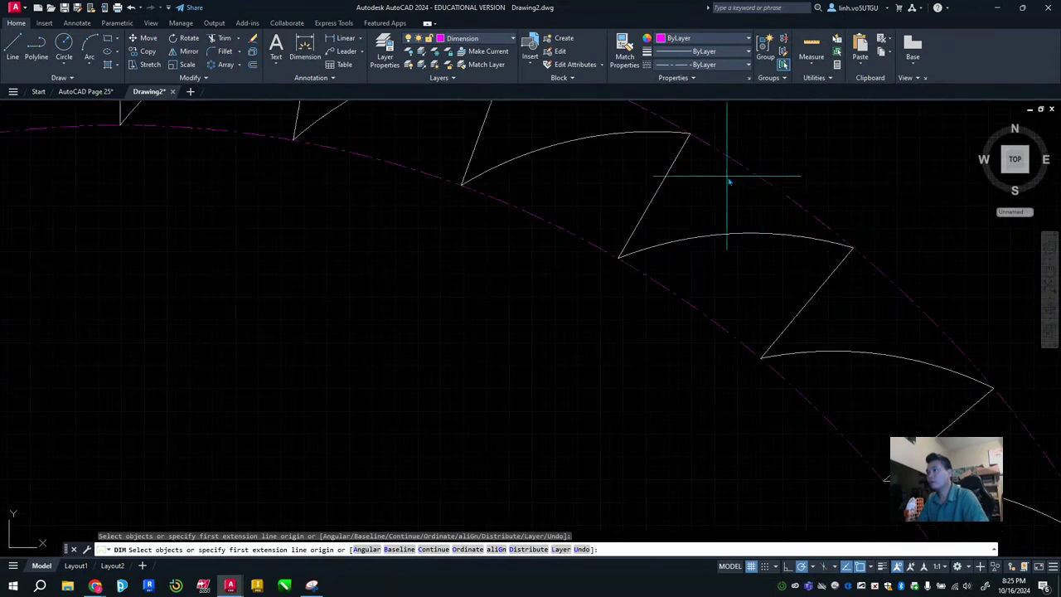
click(756, 176)
scroll(755, 177, down, 4)
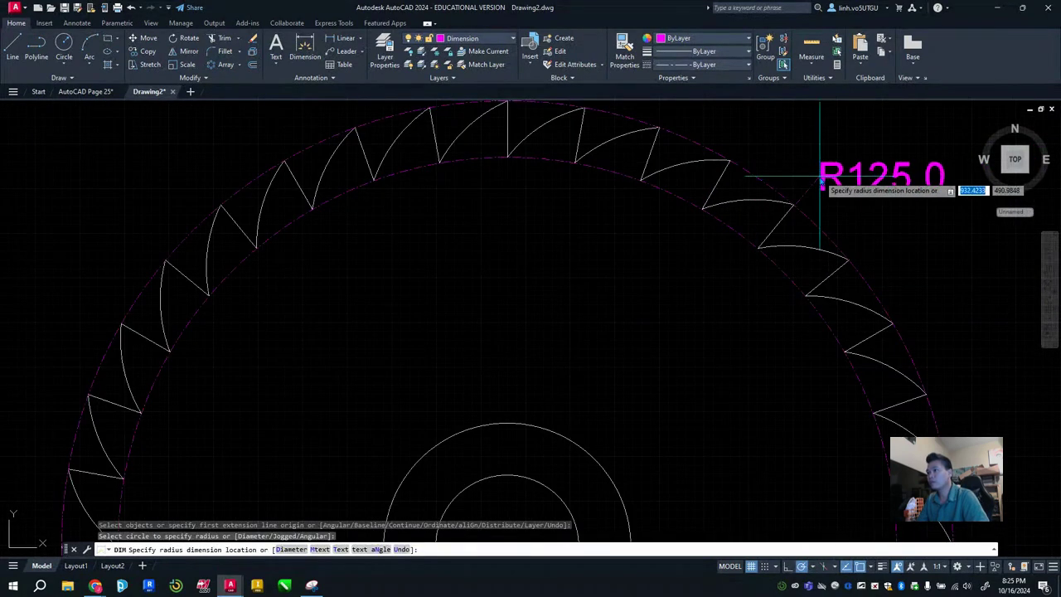
click(797, 156)
scroll(797, 155, down, 2)
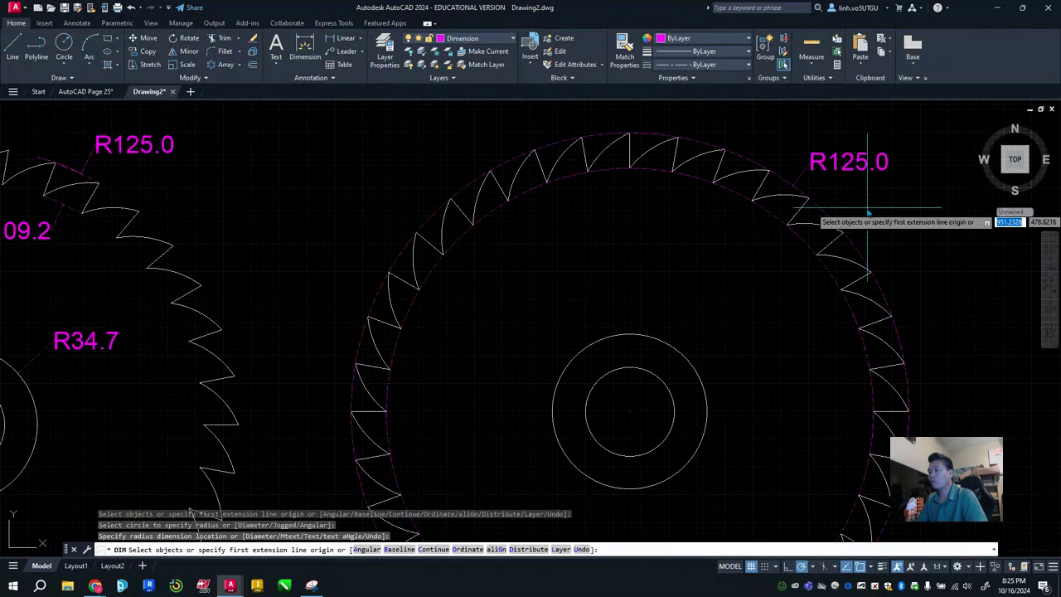
key(Escape)
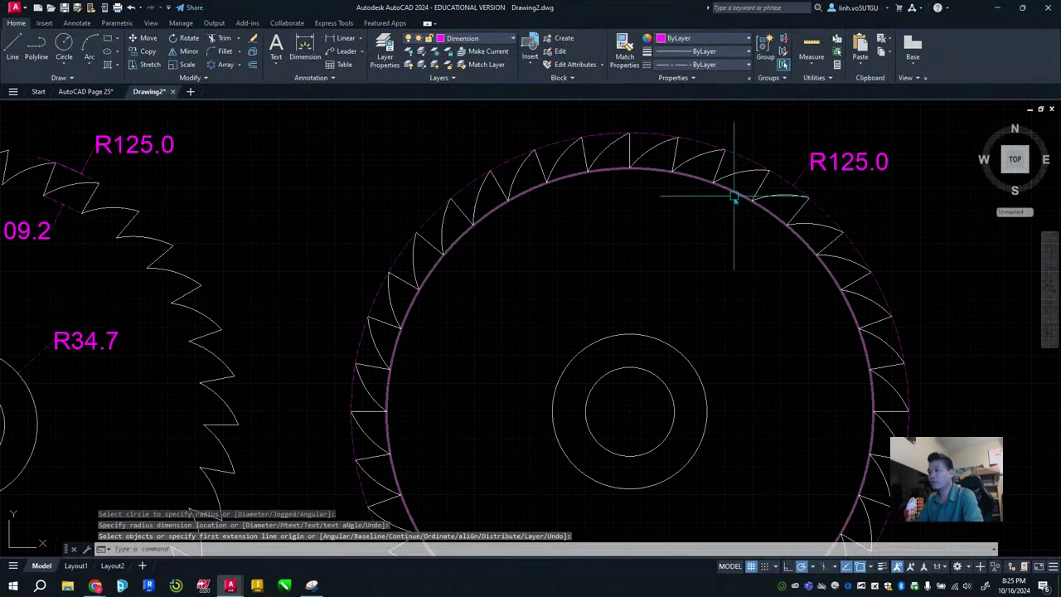
click(305, 50)
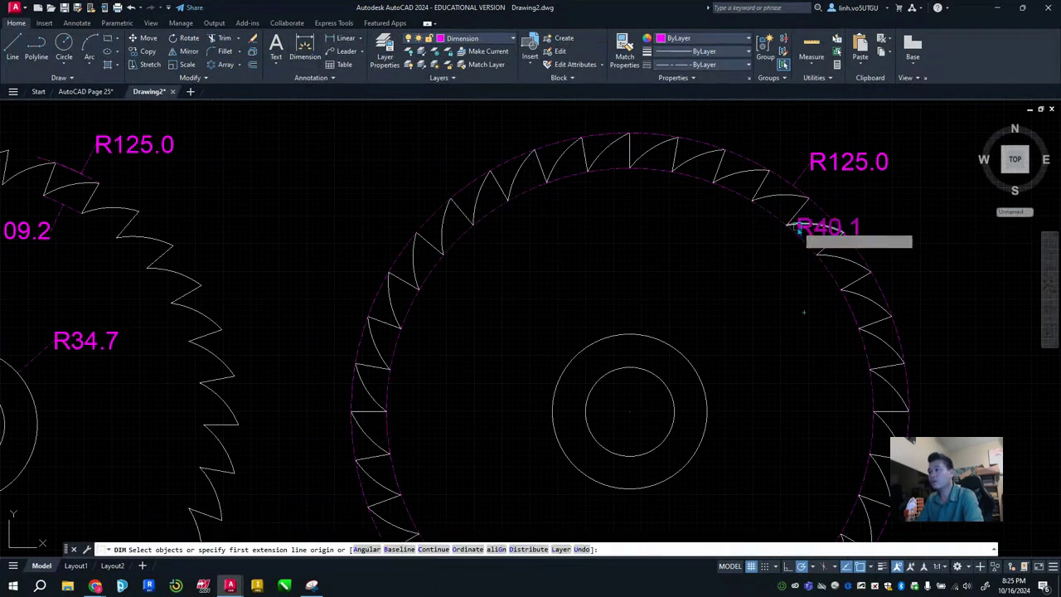
click(749, 201)
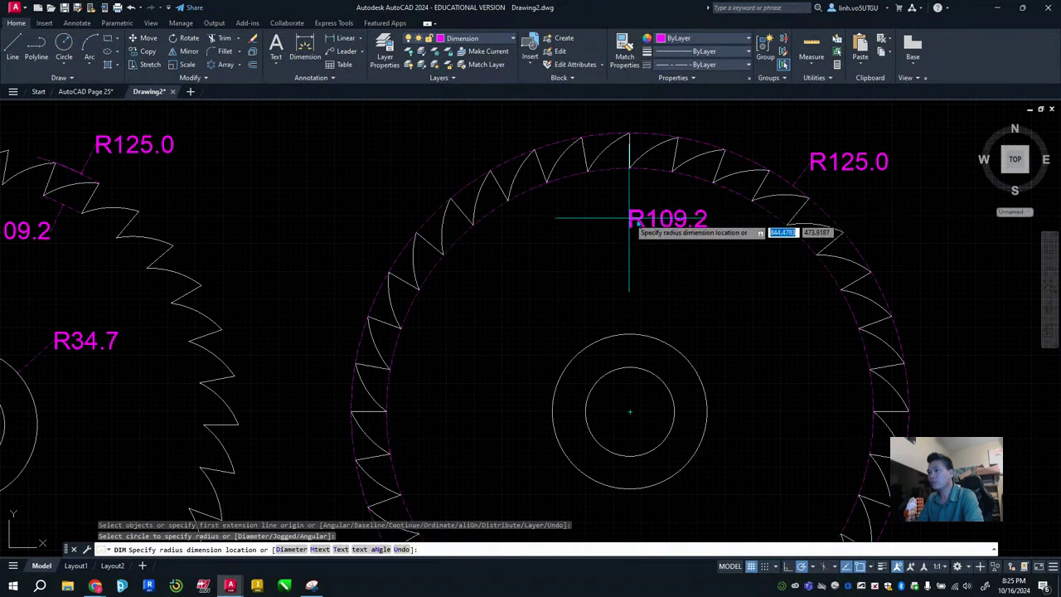
click(678, 226)
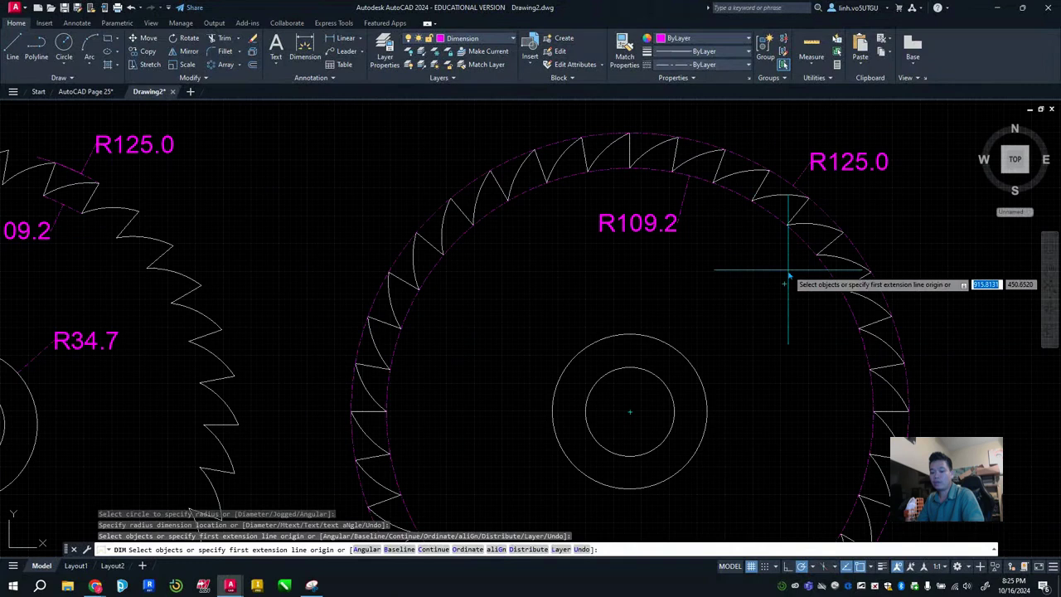
key(Escape)
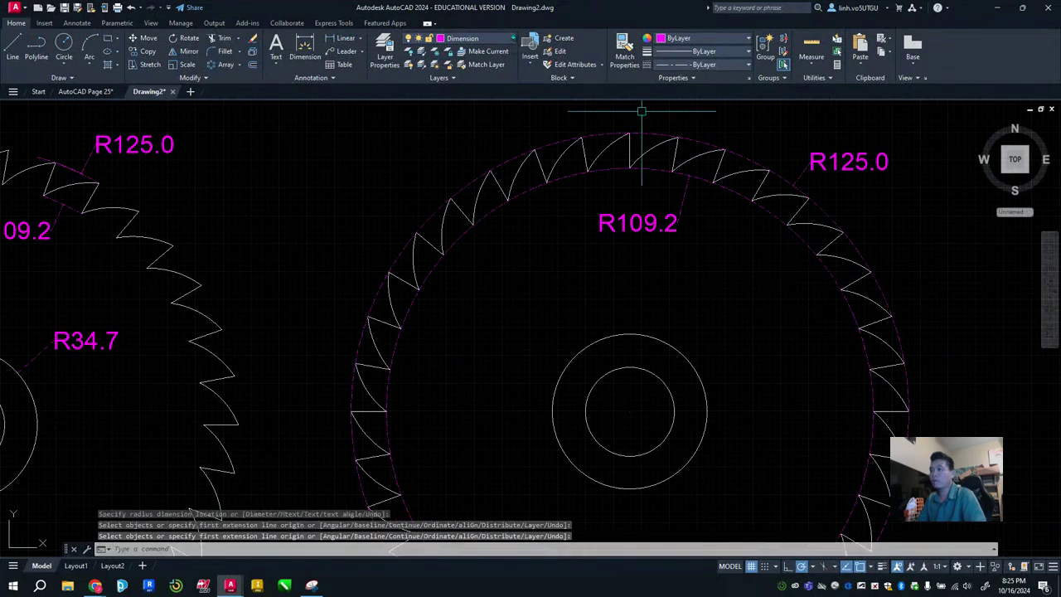
- Erase the outer R125 construction circle and frame both blades
click(220, 38)
click(654, 174)
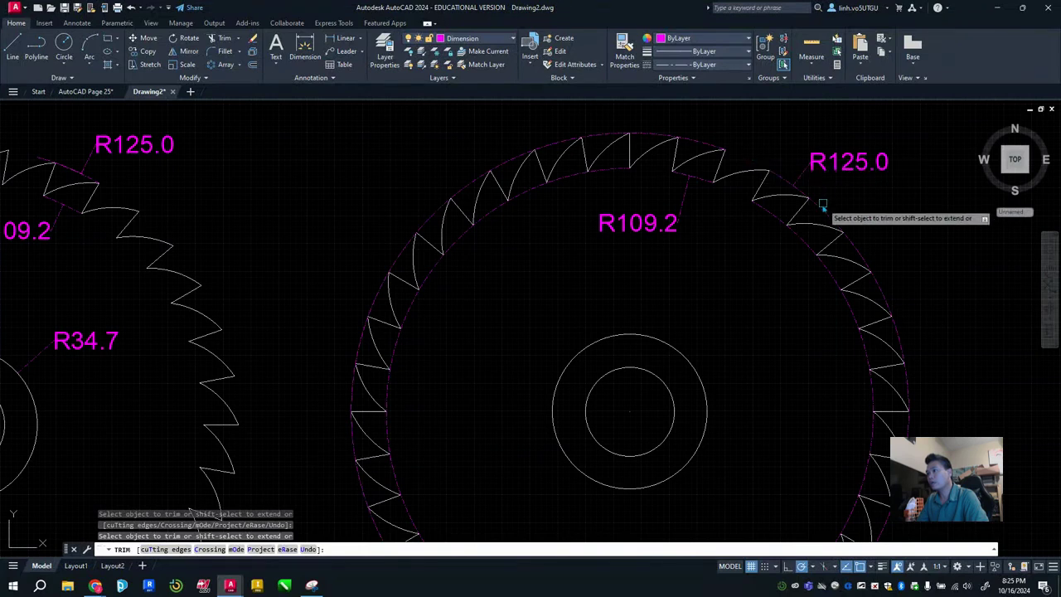
key(Escape)
click(700, 142)
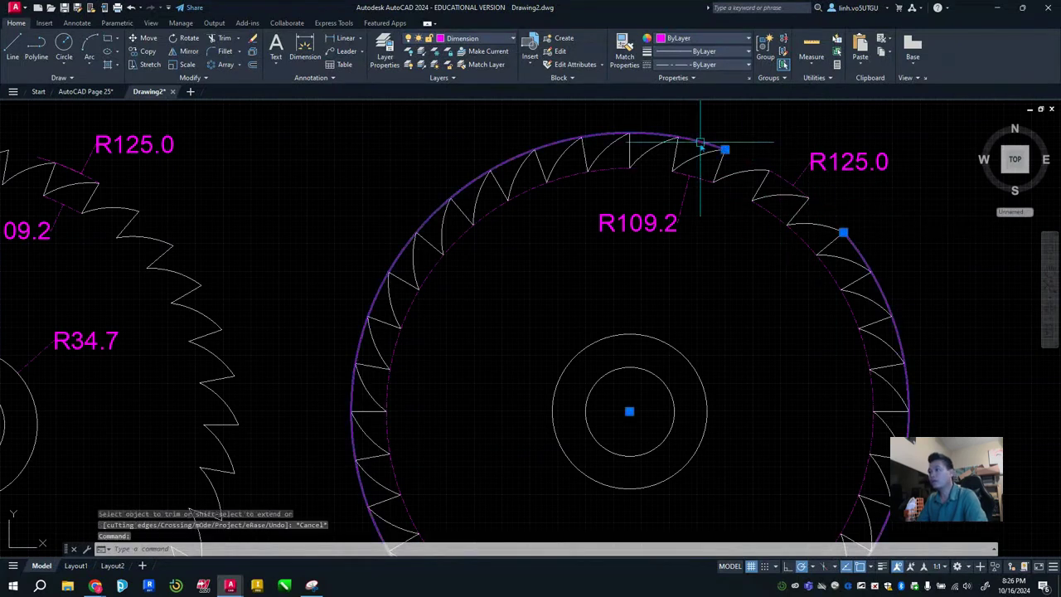
key(Delete)
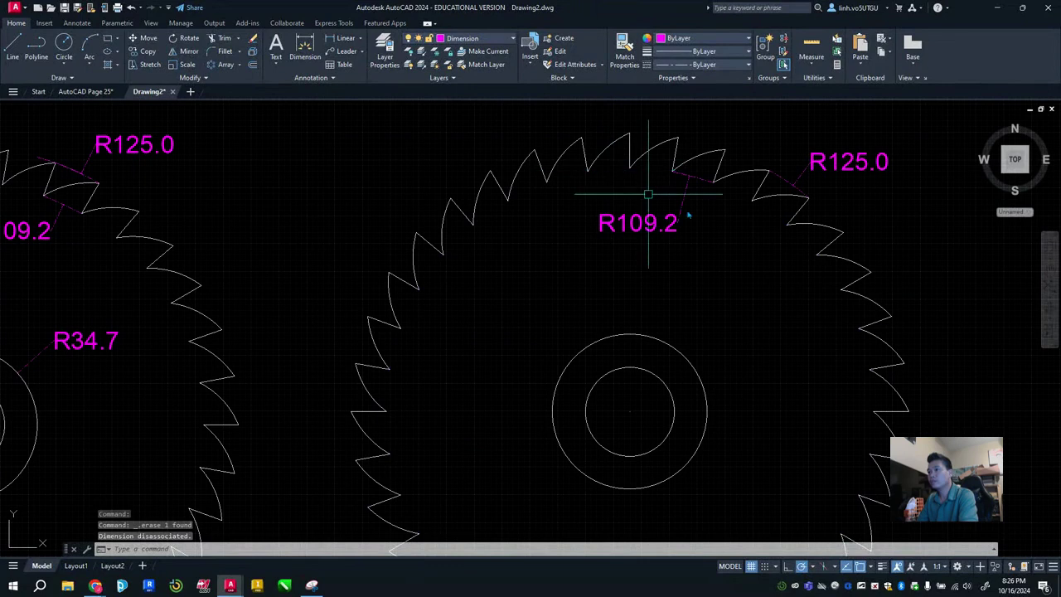
scroll(810, 315, down, 2)
middle_drag(793, 284, 808, 252)
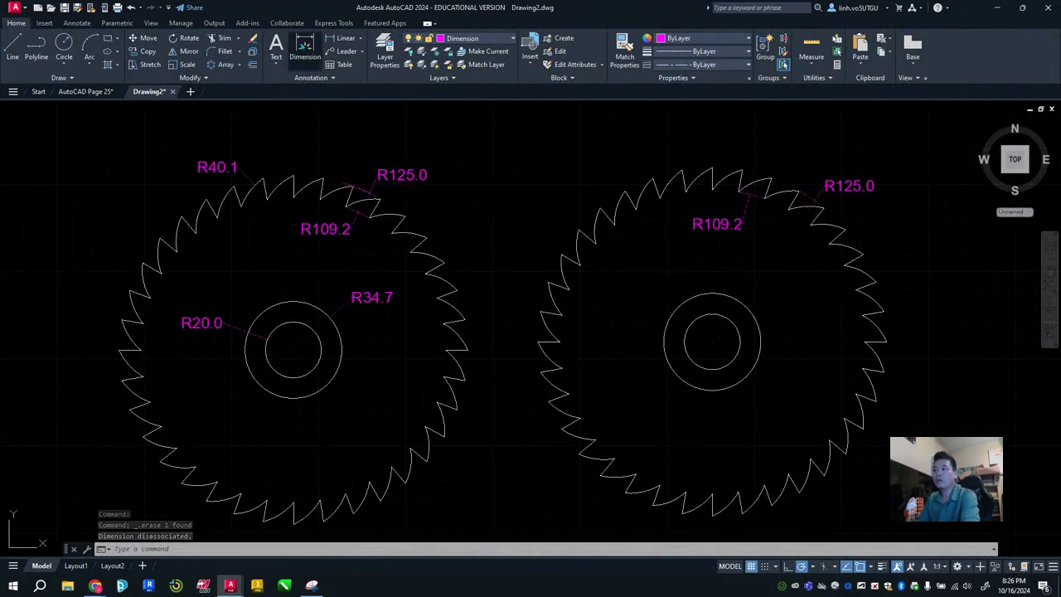
- Dimension the hub circle as R34.7 and the centre hole as R20.0 on the right blade
click(305, 50)
click(711, 300)
click(759, 273)
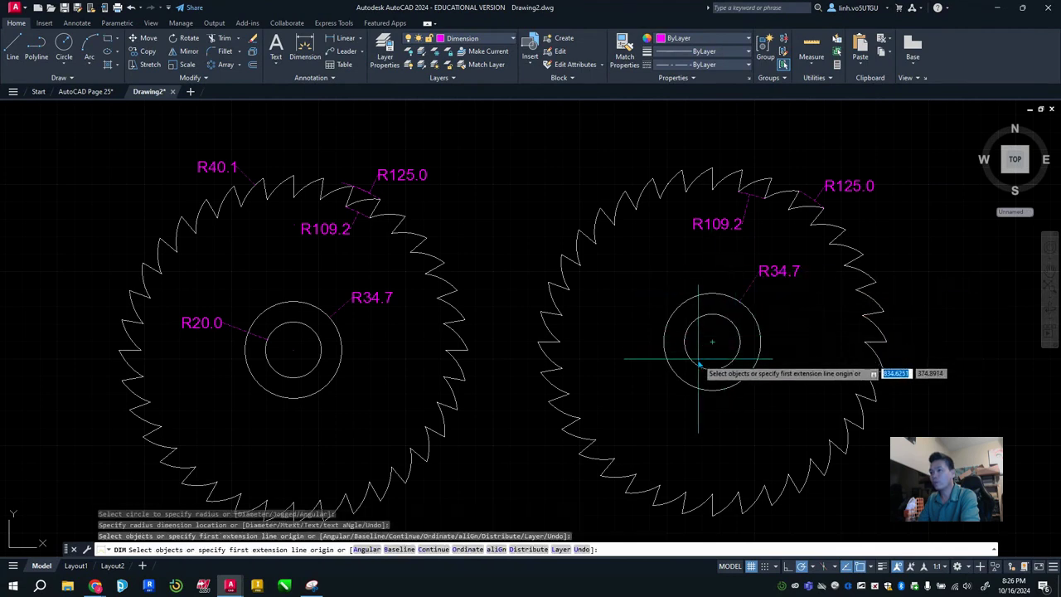
scroll(696, 357, up, 4)
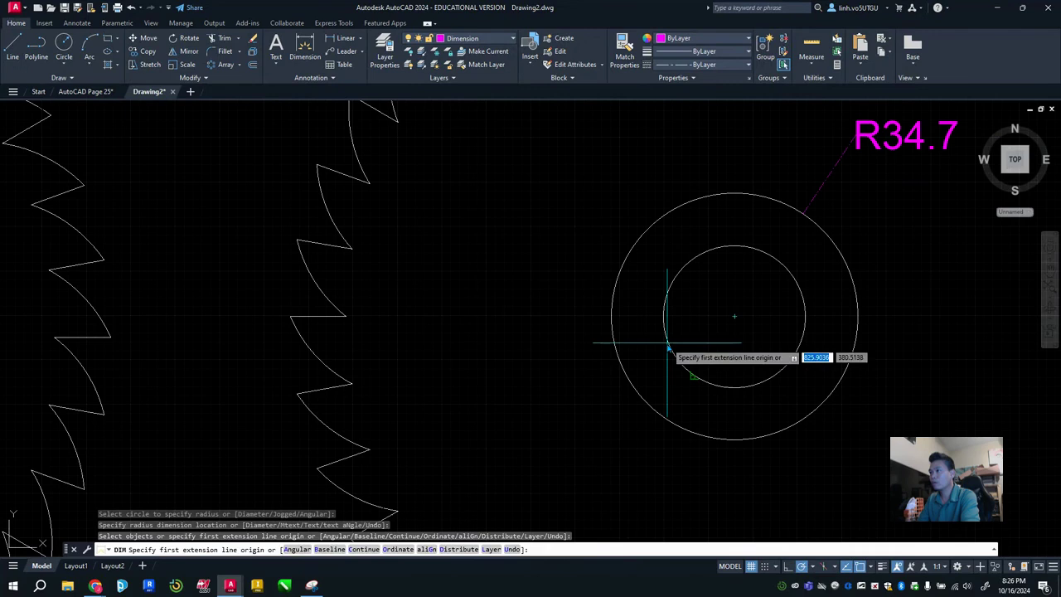
scroll(670, 350, up, 4)
click(601, 316)
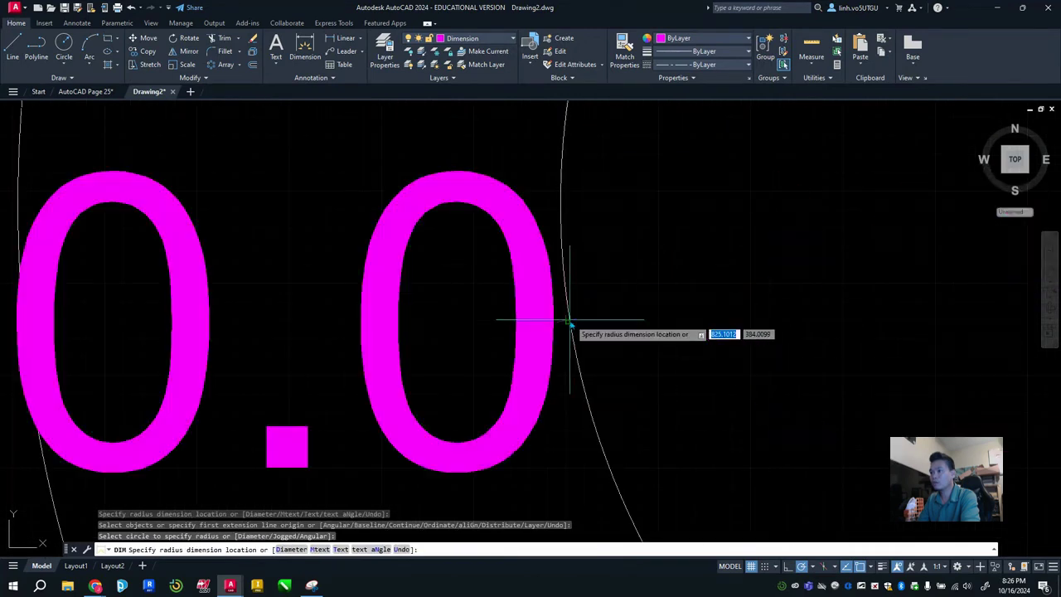
scroll(580, 365, down, 5)
scroll(457, 193, up, 2)
click(457, 192)
scroll(479, 274, down, 4)
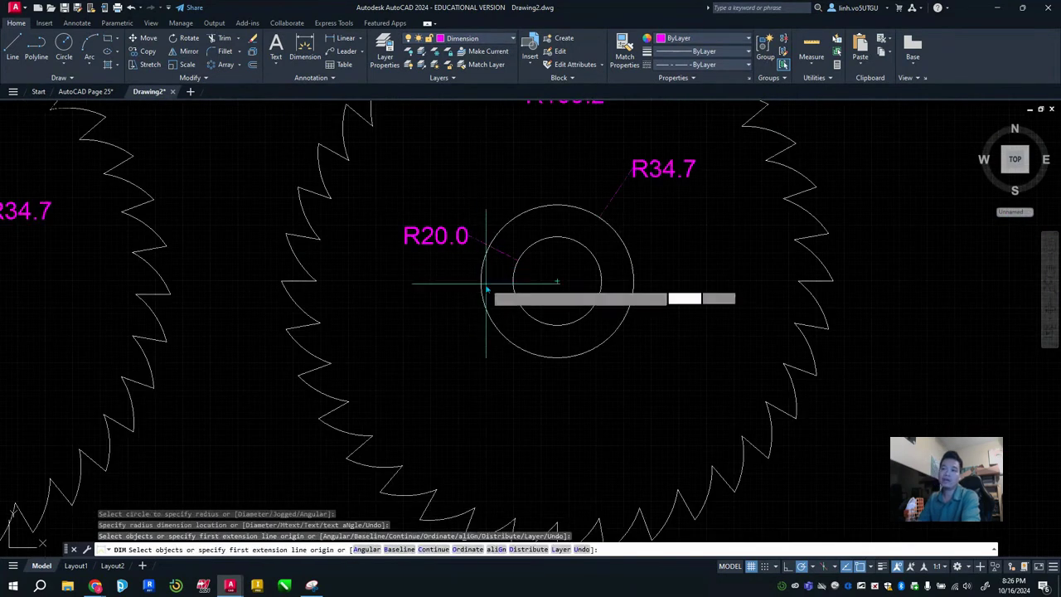
key(Return)
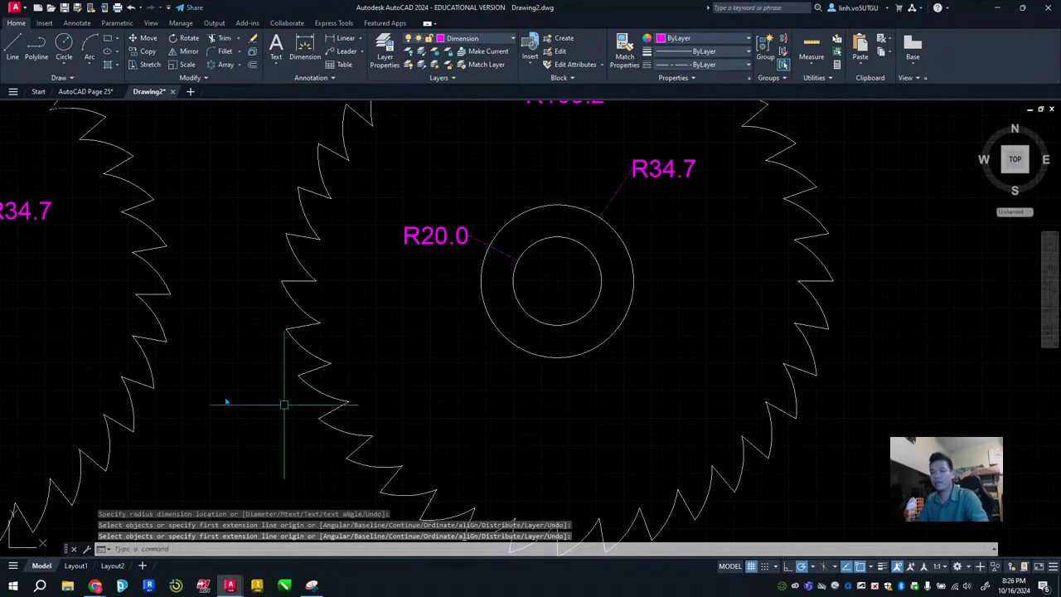